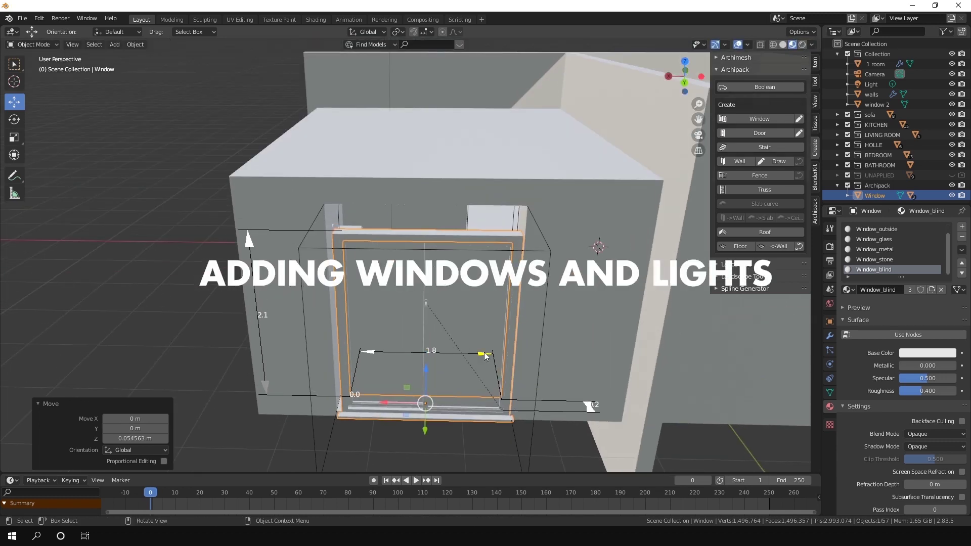
- Enlarge the Archipack window to 1.9089 by 2.4323 with its size handles
{"action": "left_click_drag", "start_coordinate": [485, 356], "coordinate": [490, 358]}
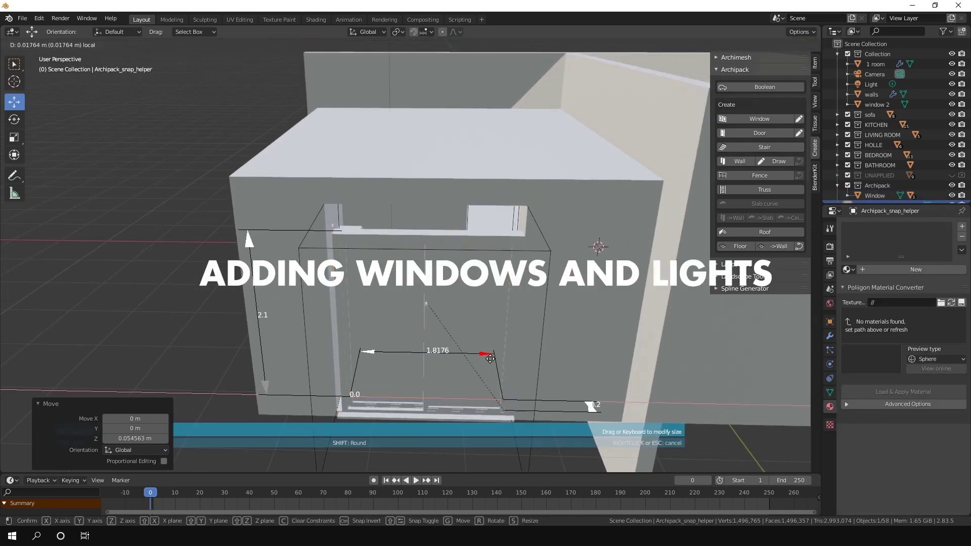
{"action": "left_click_drag", "start_coordinate": [367, 351], "coordinate": [360, 351]}
{"action": "left_click_drag", "start_coordinate": [249, 237], "coordinate": [248, 219]}
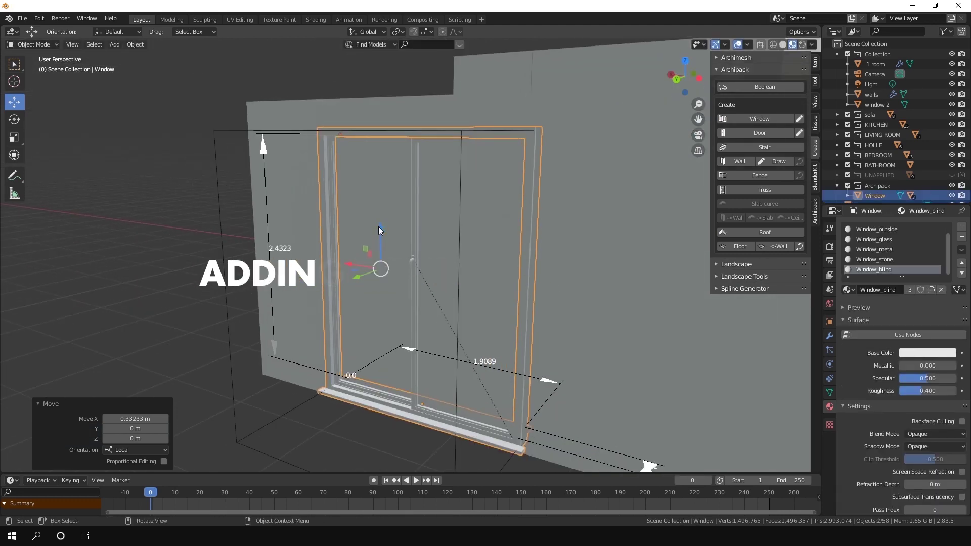
{"action": "mouse_move", "coordinate": [445, 396]}
{"action": "middle_mouse_down"}
{"action": "mouse_move", "coordinate": [426, 259]}
{"action": "mouse_move", "coordinate": [420, 301]}
{"action": "middle_mouse_up"}
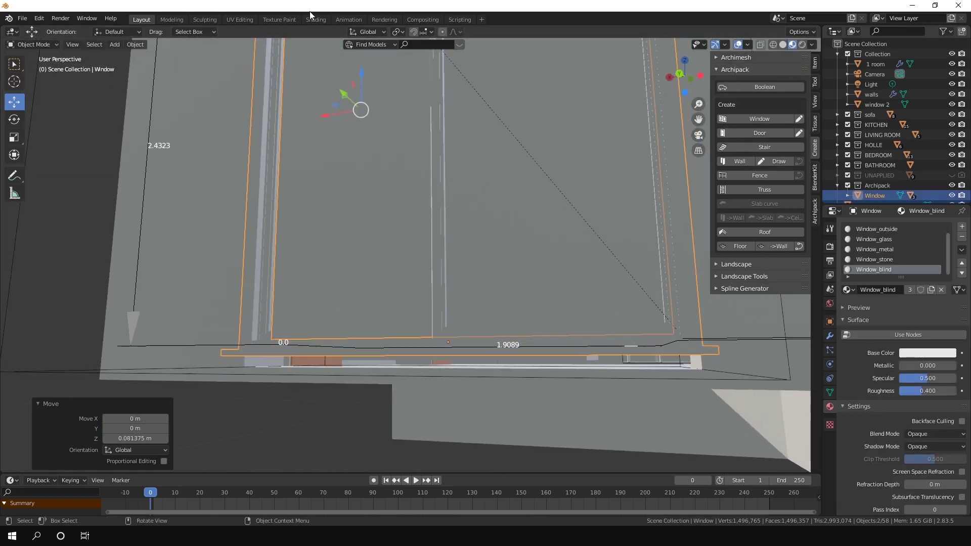
- Lower the window on Z, turn it 180°, and push it into the bedroom wall
{"action": "key", "text": "g"}
{"action": "key", "text": "z"}
{"action": "left_click", "coordinate": [474, 157]}
{"action": "middle_click_drag", "start_coordinate": [474, 157], "coordinate": [59, 150]}
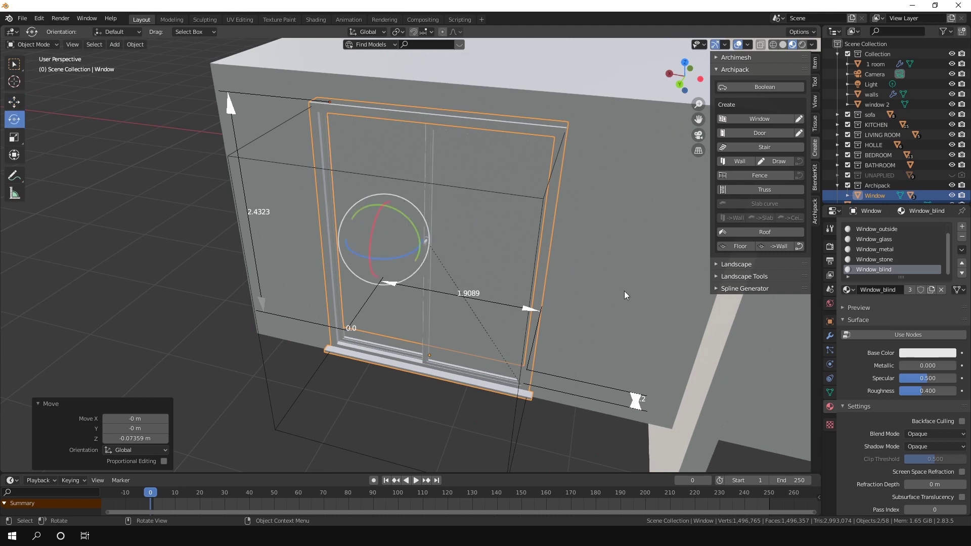
{"action": "left_click_drag", "start_coordinate": [404, 255], "coordinate": [358, 221]}
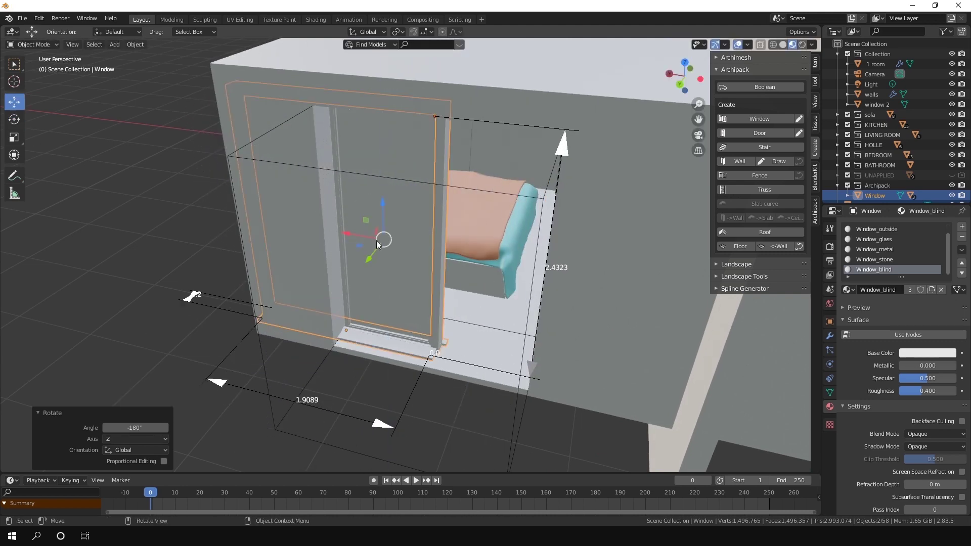
{"action": "middle_click_drag", "start_coordinate": [377, 244], "coordinate": [453, 260]}
{"action": "left_click_drag", "start_coordinate": [453, 260], "coordinate": [476, 286]}
{"action": "mouse_move", "coordinate": [476, 286]}
{"action": "middle_mouse_down"}
{"action": "mouse_move", "coordinate": [429, 366]}
{"action": "mouse_move", "coordinate": [361, 319]}
{"action": "mouse_move", "coordinate": [399, 300]}
{"action": "mouse_move", "coordinate": [413, 315]}
{"action": "middle_mouse_up"}
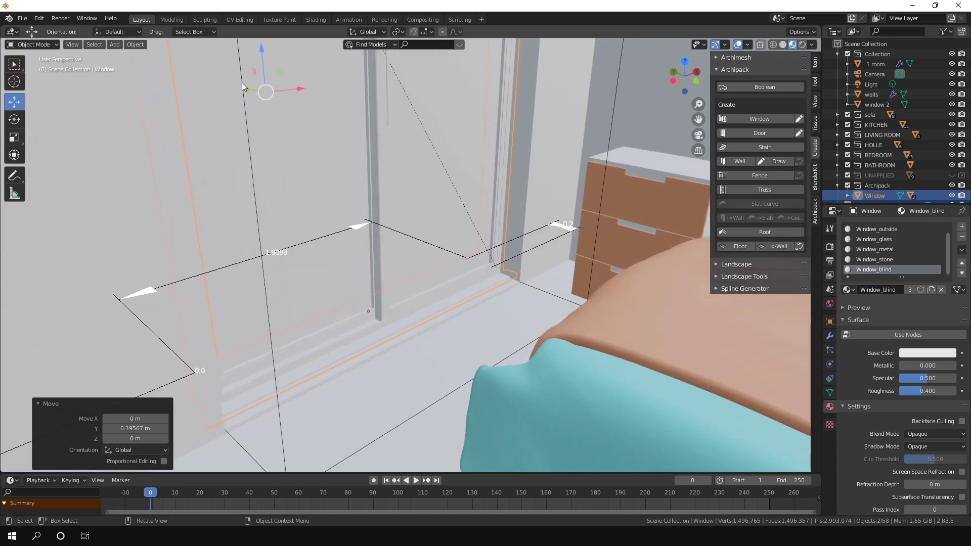
- Nudge the window slightly along Y for depth and along X sideways
{"action": "key", "text": "g"}
{"action": "key", "text": "y"}
{"action": "left_click", "coordinate": [255, 96]}
{"action": "scroll", "coordinate": [515, 139], "scroll_direction": "up", "scroll_amount": 3}
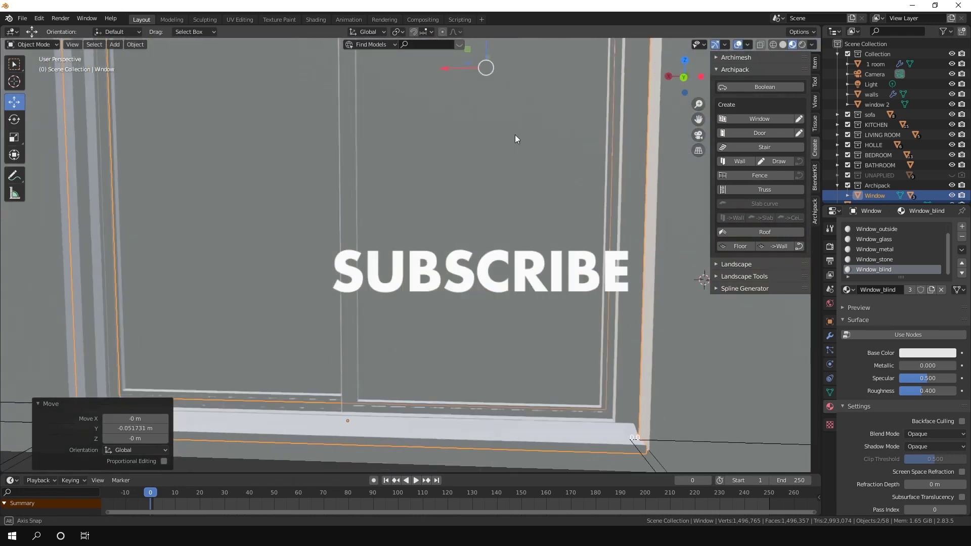
{"action": "mouse_move", "coordinate": [502, 126]}
{"action": "middle_mouse_down"}
{"action": "mouse_move", "coordinate": [447, 144]}
{"action": "mouse_move", "coordinate": [436, 177]}
{"action": "middle_mouse_up"}
{"action": "key", "text": "g"}
{"action": "key", "text": "x"}
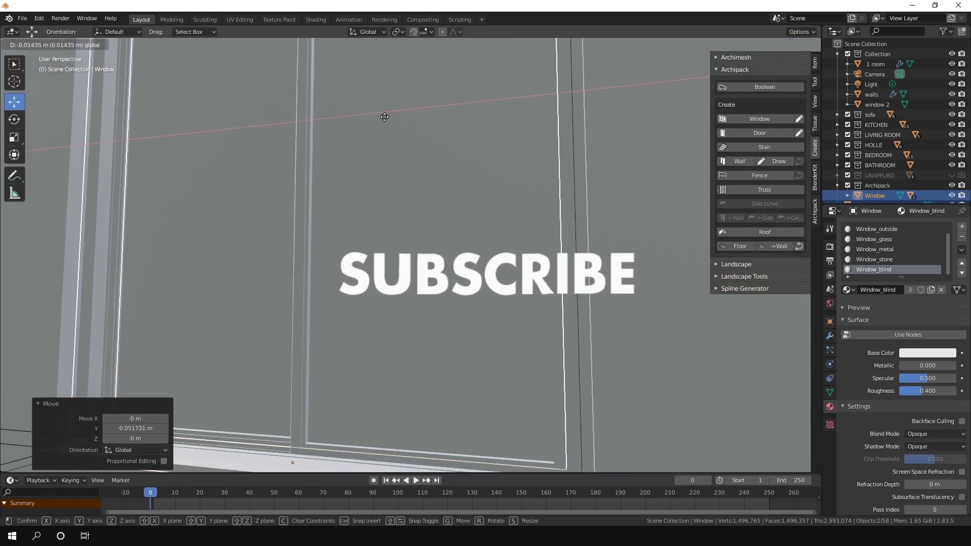
{"action": "left_click", "coordinate": [396, 141]}
{"action": "scroll", "coordinate": [447, 174], "scroll_direction": "down", "scroll_amount": 3}
- In Back Orthographic view, shift the window along X to line up with the opening
{"action": "key", "text": "ctrl+KP_1"}
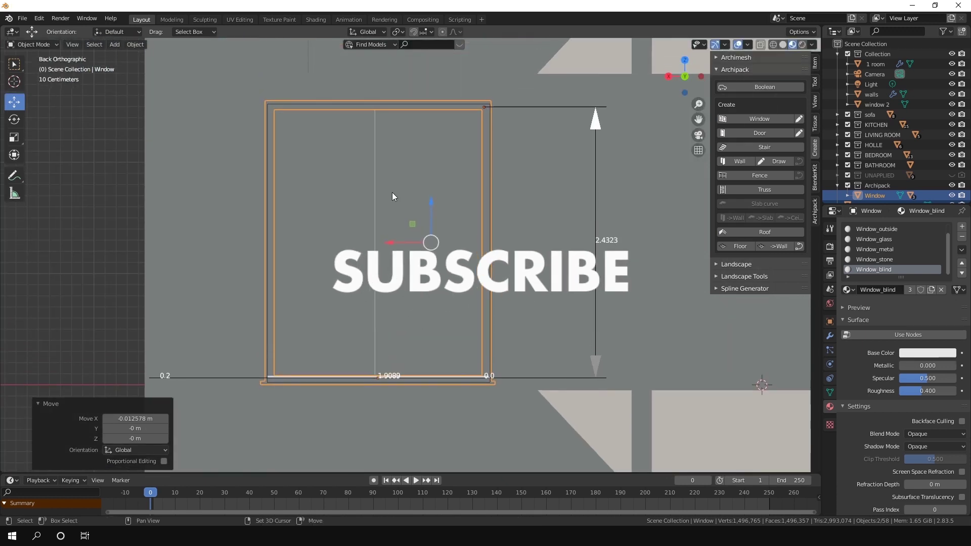
{"action": "scroll", "coordinate": [392, 192], "scroll_direction": "up", "scroll_amount": 2}
{"action": "scroll", "coordinate": [394, 222], "scroll_direction": "up", "scroll_amount": 1}
{"action": "key", "text": "g"}
{"action": "key", "text": "x"}
{"action": "left_click", "coordinate": [392, 260]}
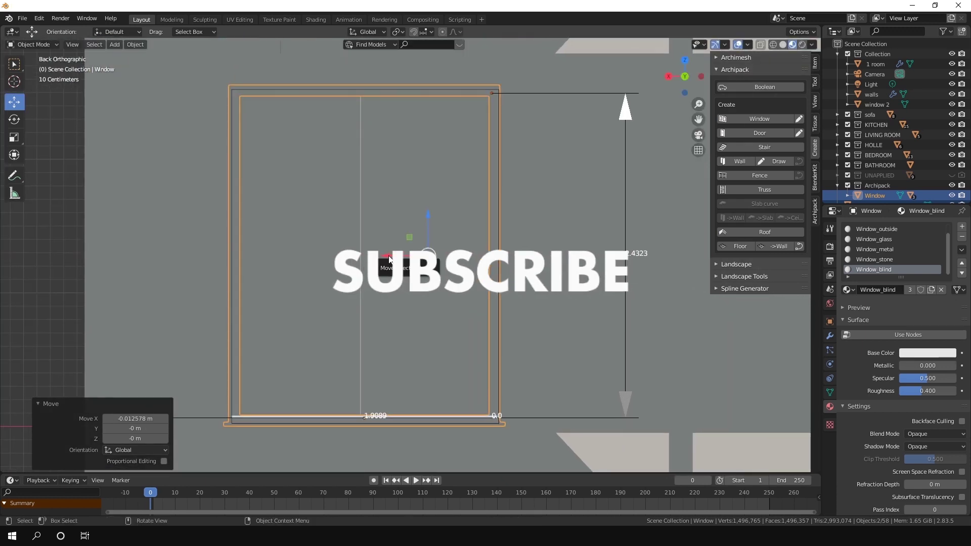
{"action": "key", "text": "g"}
{"action": "key", "text": "x"}
{"action": "left_click", "coordinate": [429, 215]}
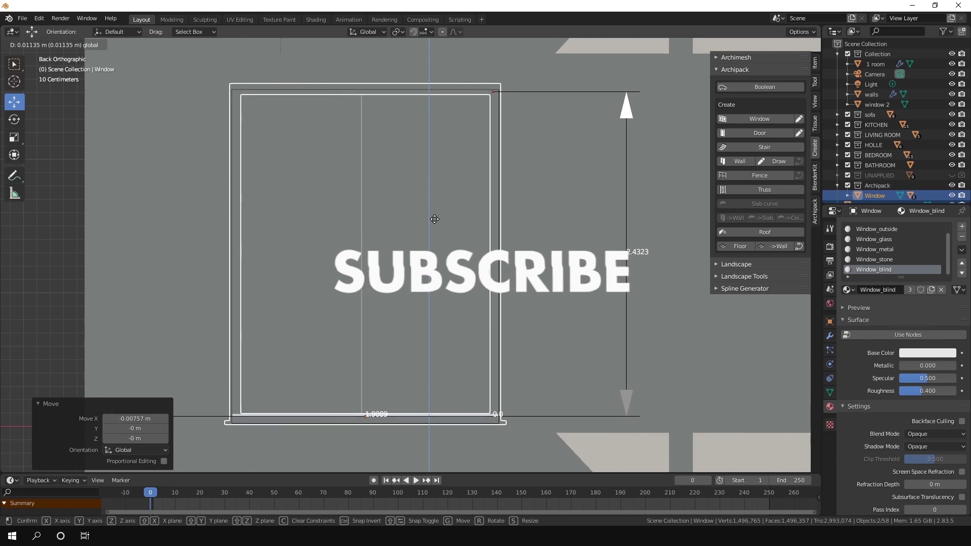
- Deselect the window and select the Archipack_snap_helper object
{"action": "key", "text": "alt+a"}
{"action": "scroll", "coordinate": [341, 244], "scroll_direction": "down", "scroll_amount": 1}
{"action": "left_click", "coordinate": [479, 119]}
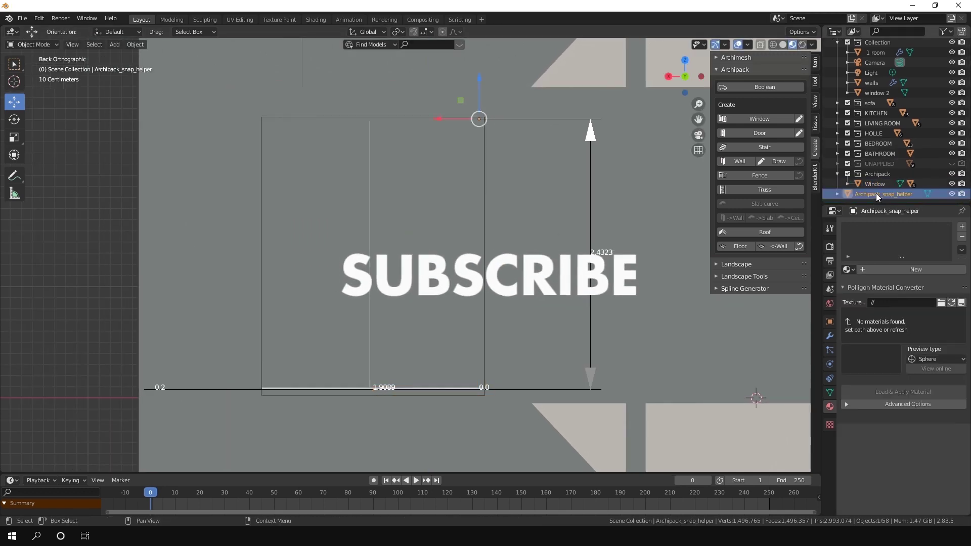
- Switch the viewport to Rendered shading and orbit around the window
{"action": "mouse_move", "coordinate": [610, 192]}
{"action": "middle_mouse_down"}
{"action": "mouse_move", "coordinate": [523, 272]}
{"action": "mouse_move", "coordinate": [583, 259]}
{"action": "mouse_move", "coordinate": [508, 248]}
{"action": "middle_mouse_up"}
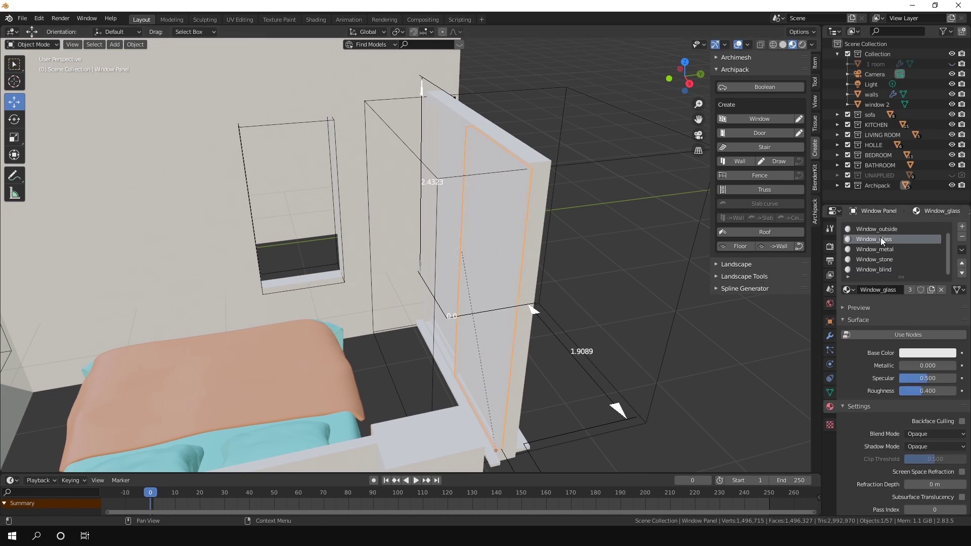
{"action": "left_click", "coordinate": [802, 45]}
{"action": "mouse_move", "coordinate": [607, 212]}
{"action": "middle_mouse_down"}
{"action": "mouse_move", "coordinate": [566, 229]}
{"action": "mouse_move", "coordinate": [572, 201]}
{"action": "mouse_move", "coordinate": [523, 183]}
{"action": "middle_mouse_up"}
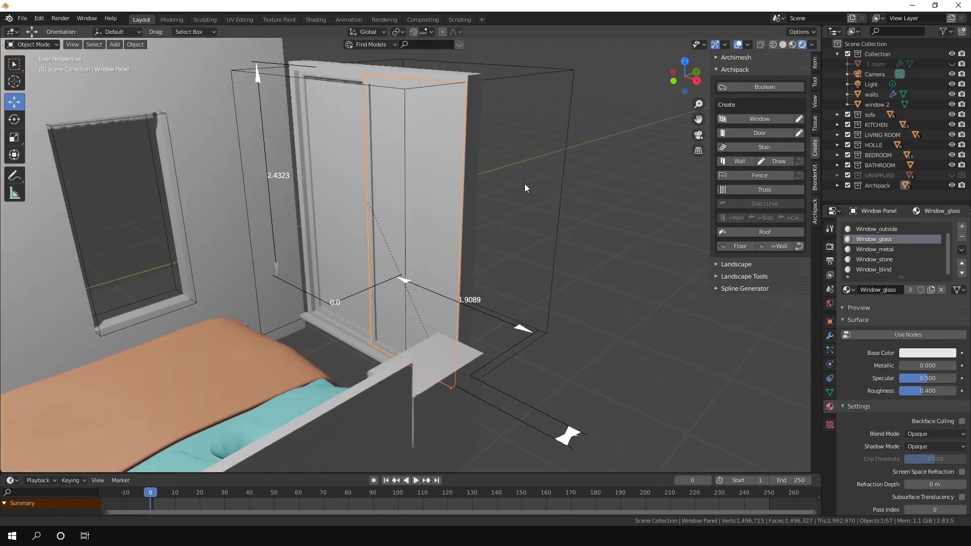
{"action": "scroll", "coordinate": [523, 183], "scroll_direction": "up", "scroll_amount": 1}
{"action": "scroll", "coordinate": [868, 422], "scroll_direction": "down", "scroll_amount": 1}
- Set the Window_glass material's Transmission to 1.000 for transparent glass
{"action": "left_click", "coordinate": [876, 311]}
{"action": "scroll", "coordinate": [872, 368], "scroll_direction": "down", "scroll_amount": 3}
{"action": "scroll", "coordinate": [872, 369], "scroll_direction": "down", "scroll_amount": 2}
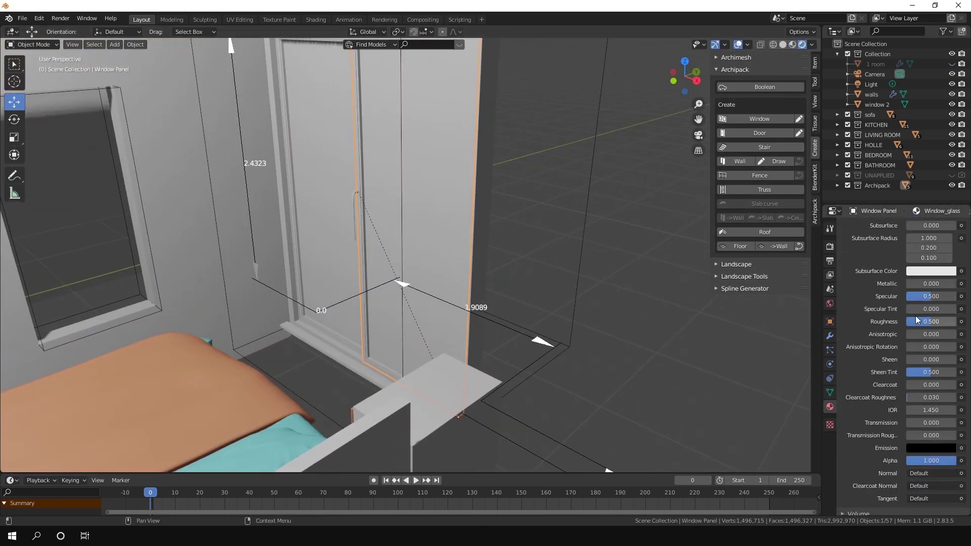
{"action": "left_click_drag", "start_coordinate": [936, 422], "coordinate": [917, 422]}
{"action": "scroll", "coordinate": [916, 344], "scroll_direction": "down", "scroll_amount": 4}
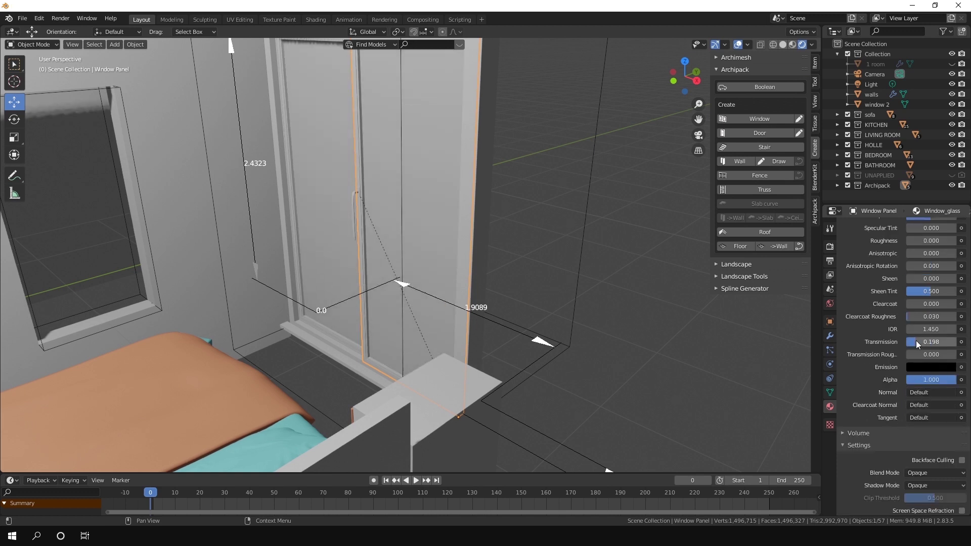
{"action": "left_click_drag", "start_coordinate": [917, 344], "coordinate": [957, 343]}
{"action": "scroll", "coordinate": [963, 432], "scroll_direction": "down", "scroll_amount": 4}
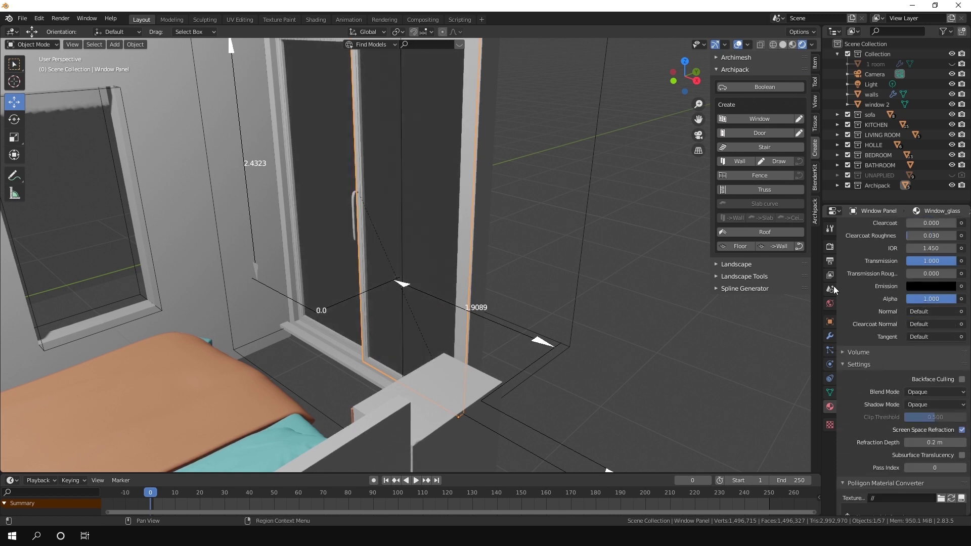
{"action": "left_click", "coordinate": [830, 246]}
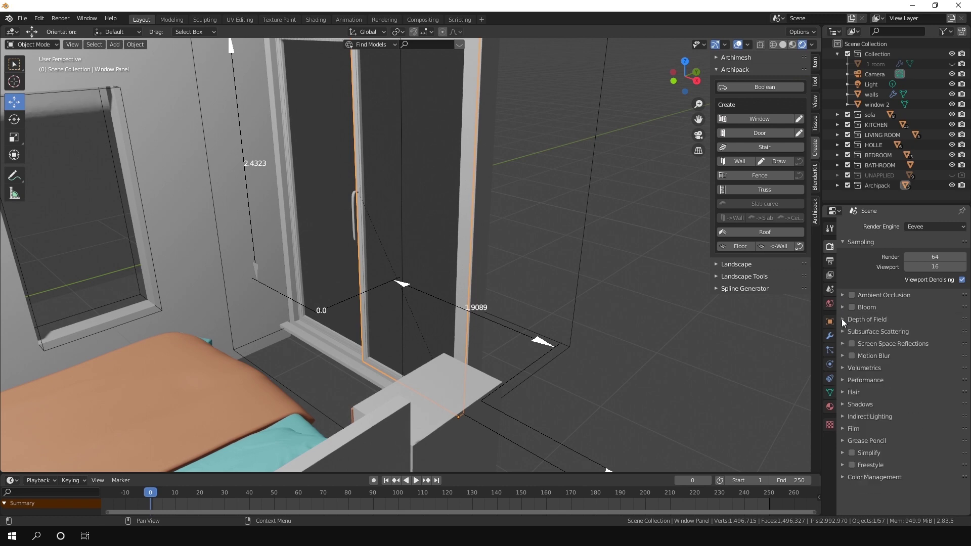
- Enable Eevee Screen Space Reflections with Refraction, then orbit to see the bed through the glass
{"action": "left_click", "coordinate": [851, 343]}
{"action": "left_click", "coordinate": [843, 343]}
{"action": "left_click", "coordinate": [951, 359]}
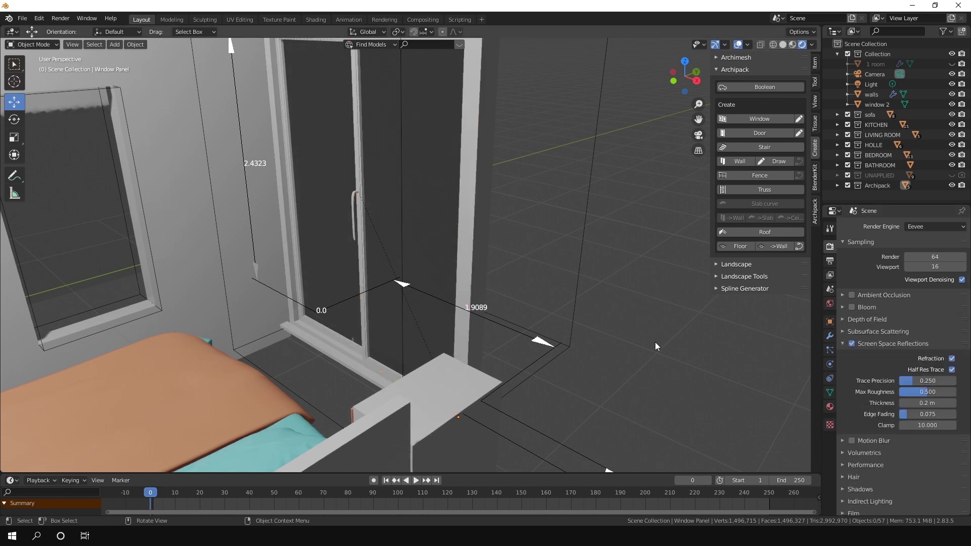
{"action": "mouse_move", "coordinate": [654, 342]}
{"action": "middle_mouse_down"}
{"action": "mouse_move", "coordinate": [692, 347]}
{"action": "mouse_move", "coordinate": [656, 355]}
{"action": "mouse_move", "coordinate": [644, 347]}
{"action": "middle_mouse_up"}
{"action": "mouse_move", "coordinate": [454, 408]}
{"action": "middle_mouse_down"}
{"action": "mouse_move", "coordinate": [604, 406]}
{"action": "mouse_move", "coordinate": [326, 406]}
{"action": "mouse_move", "coordinate": [363, 333]}
{"action": "mouse_move", "coordinate": [359, 344]}
{"action": "mouse_move", "coordinate": [453, 423]}
{"action": "middle_mouse_up"}
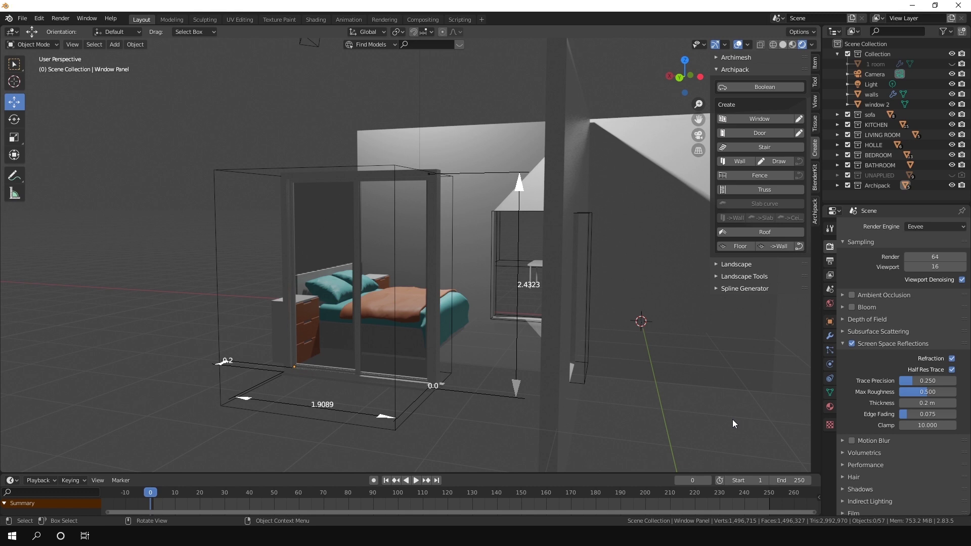
- Select window 1 and inspect its location, rotation and dimensions in the sidebar
{"action": "left_click", "coordinate": [735, 70]}
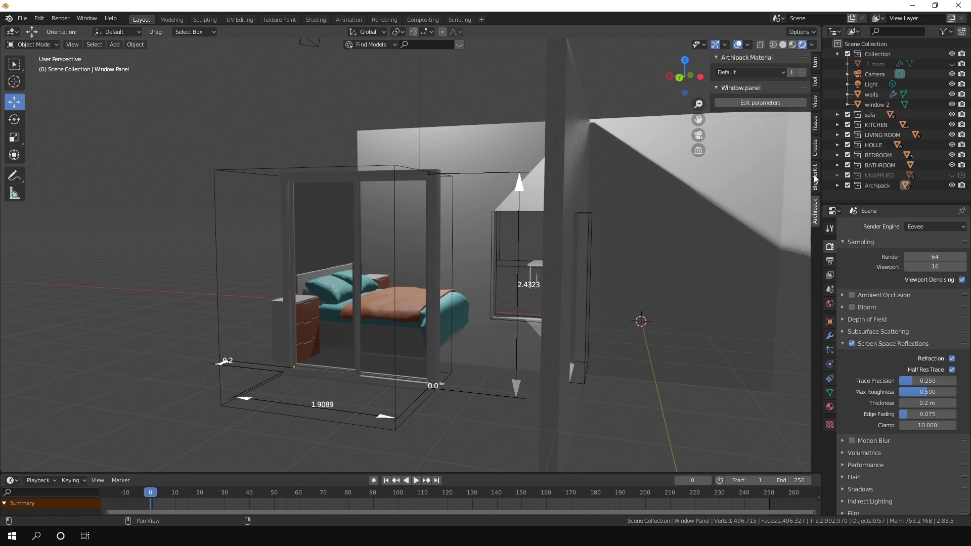
{"action": "left_click", "coordinate": [734, 69]}
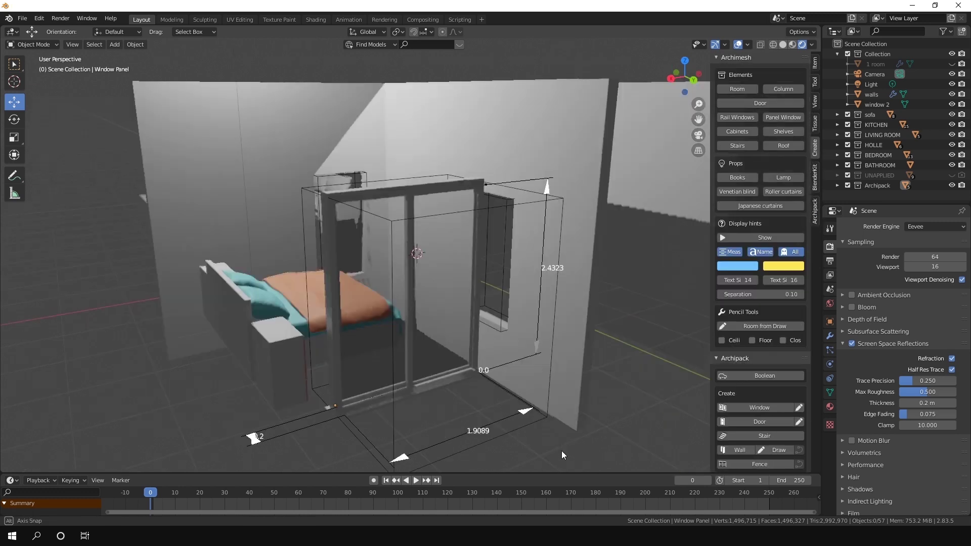
{"action": "middle_click_drag", "start_coordinate": [561, 450], "coordinate": [480, 377]}
{"action": "left_click", "coordinate": [337, 400]}
{"action": "left_click", "coordinate": [541, 410]}
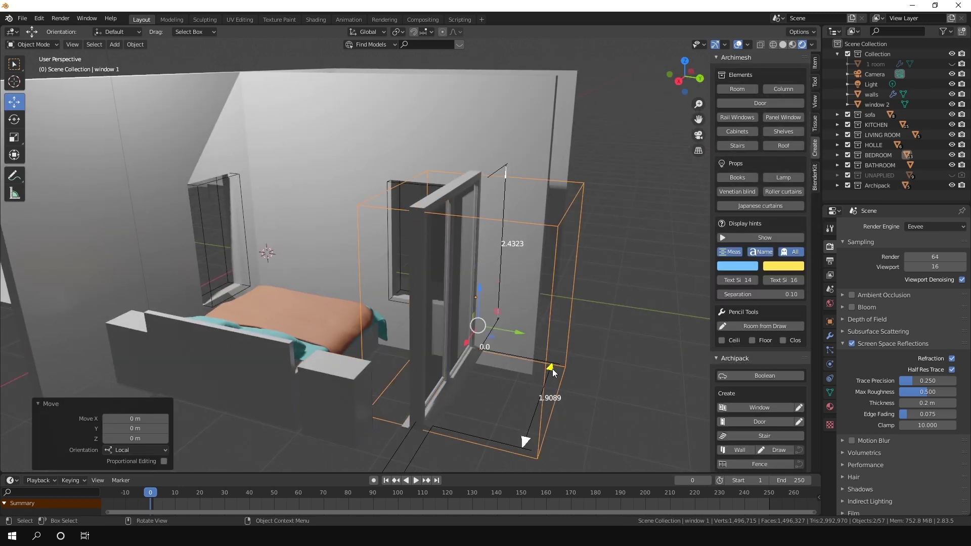
{"action": "scroll", "coordinate": [769, 305], "scroll_direction": "down", "scroll_amount": 3}
{"action": "left_click", "coordinate": [815, 64]}
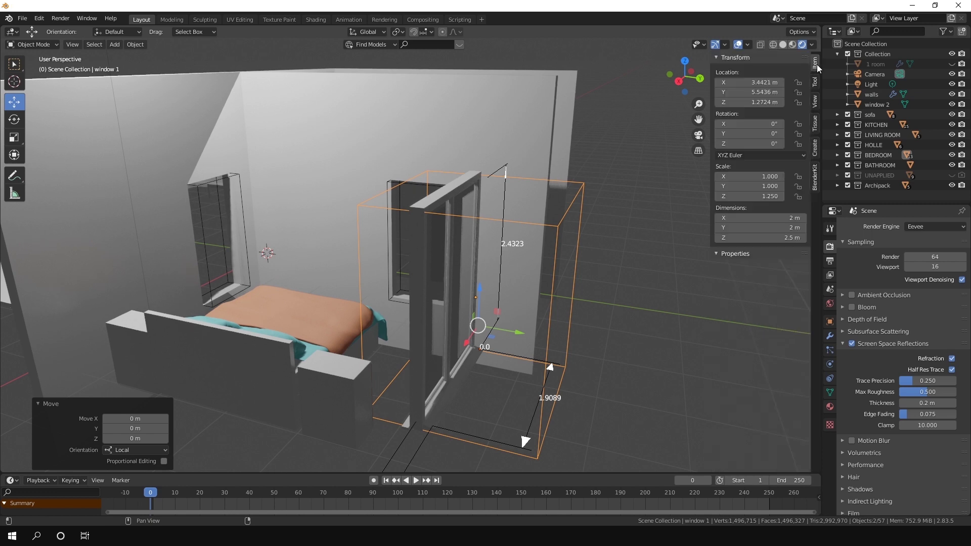
{"action": "left_click", "coordinate": [815, 122]}
{"action": "left_click", "coordinate": [815, 146]}
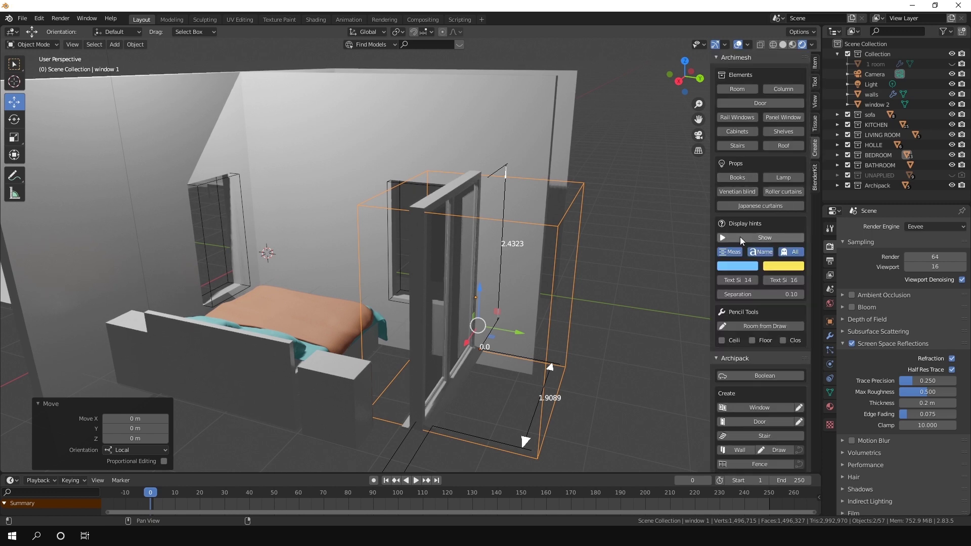
{"action": "scroll", "coordinate": [751, 332], "scroll_direction": "down", "scroll_amount": 3}
{"action": "scroll", "coordinate": [737, 439], "scroll_direction": "down", "scroll_amount": 2}
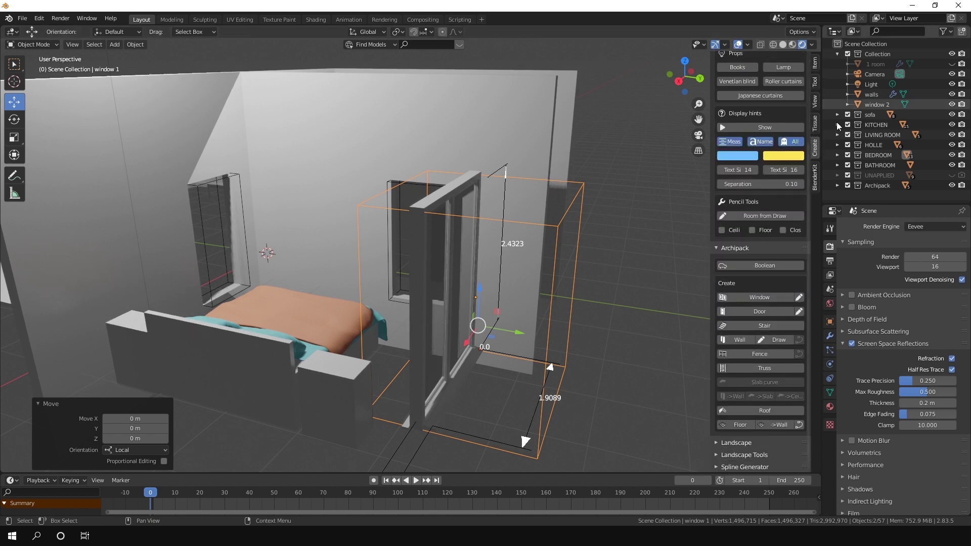
- Review the Archipack window's parameters in the Archipack sidebar tab
{"action": "left_click", "coordinate": [877, 185]}
{"action": "scroll", "coordinate": [879, 177], "scroll_direction": "down", "scroll_amount": 1}
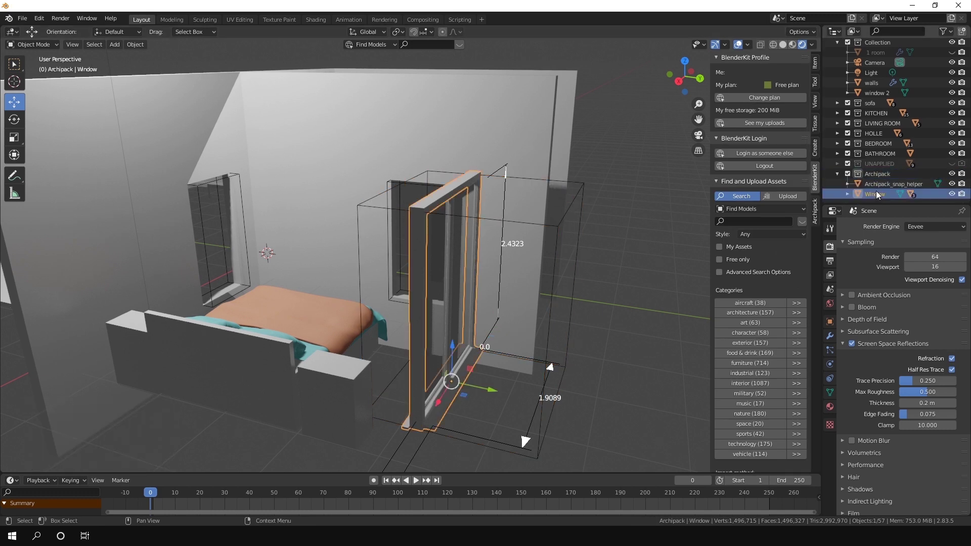
{"action": "left_click", "coordinate": [815, 210]}
{"action": "left_click", "coordinate": [660, 205]}
{"action": "left_click", "coordinate": [837, 174]}
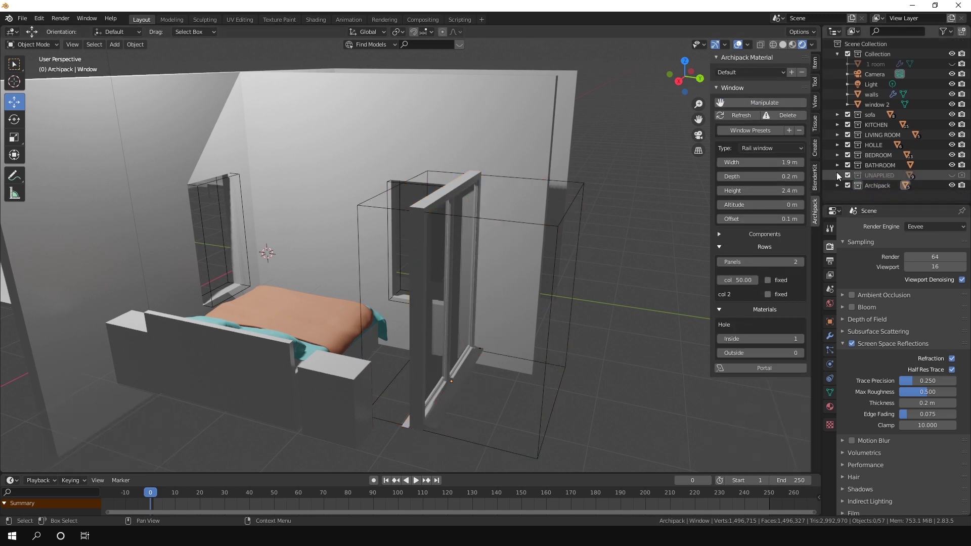
- Try sliding window 1 about 0.35 m along Y, then undo the move
{"action": "left_click", "coordinate": [550, 350]}
{"action": "key", "text": "g"}
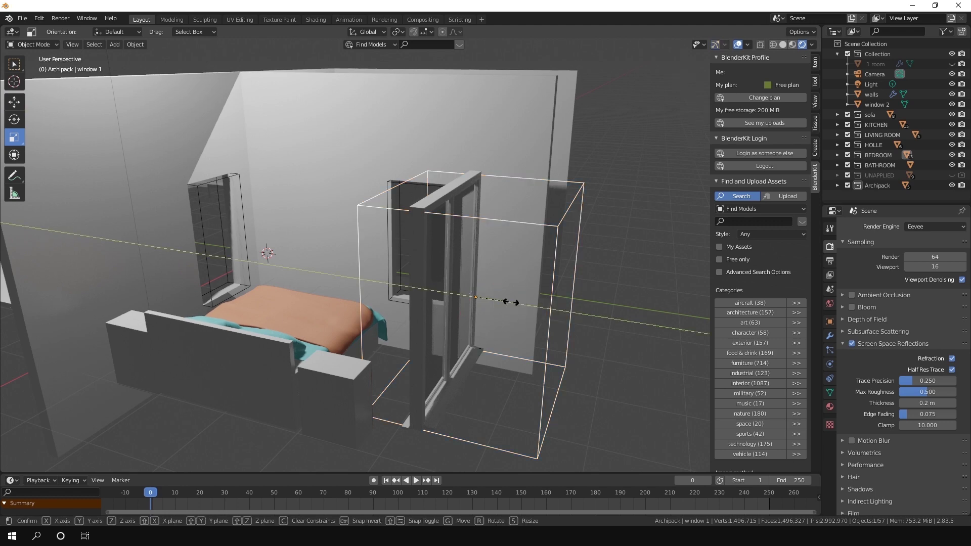
{"action": "left_click", "coordinate": [497, 300]}
{"action": "key", "text": "shift+space"}
{"action": "key", "text": "g"}
{"action": "left_click_drag", "start_coordinate": [497, 300], "coordinate": [490, 302]}
{"action": "key", "text": "ctrl+z"}
{"action": "key", "text": "ctrl+z"}
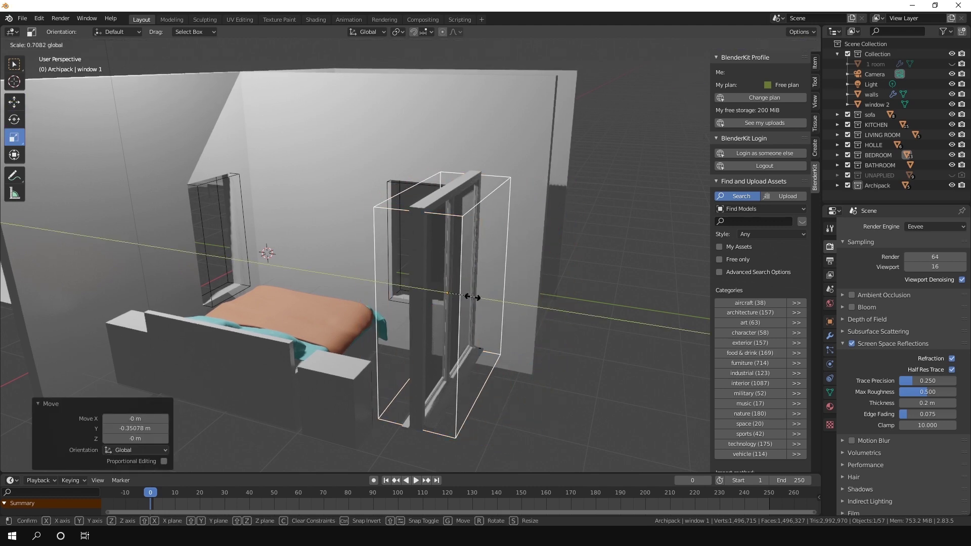
{"action": "key", "text": "ctrl+z"}
{"action": "mouse_move", "coordinate": [490, 302]}
{"action": "middle_mouse_down"}
{"action": "mouse_move", "coordinate": [661, 163]}
{"action": "mouse_move", "coordinate": [495, 264]}
{"action": "middle_mouse_up"}
- Move the default Light and attempt rotating it on X, cancelling the rotation
{"action": "scroll", "coordinate": [495, 264], "scroll_direction": "down", "scroll_amount": 5}
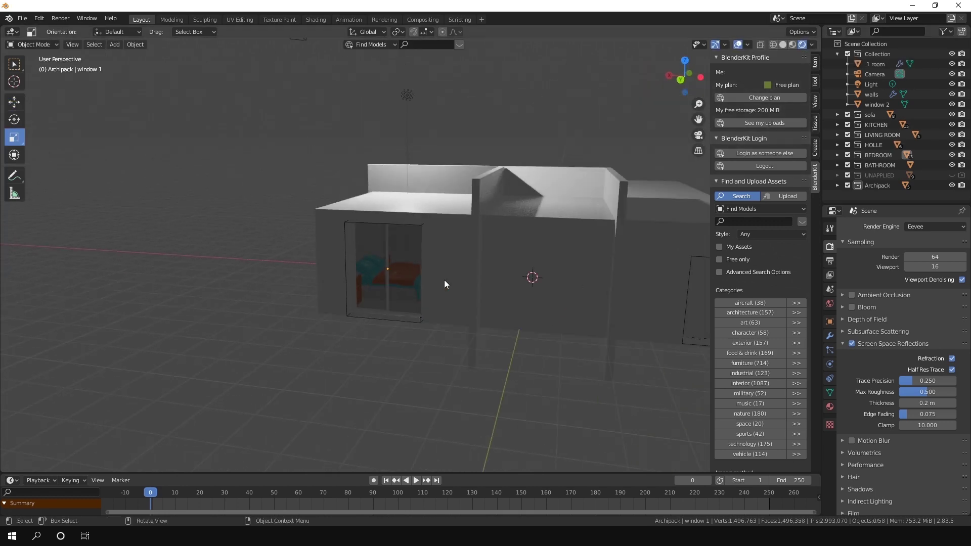
{"action": "mouse_move", "coordinate": [444, 280]}
{"action": "middle_mouse_down"}
{"action": "mouse_move", "coordinate": [330, 151]}
{"action": "mouse_move", "coordinate": [455, 213]}
{"action": "middle_mouse_up"}
{"action": "left_click_drag", "start_coordinate": [455, 212], "coordinate": [490, 235]}
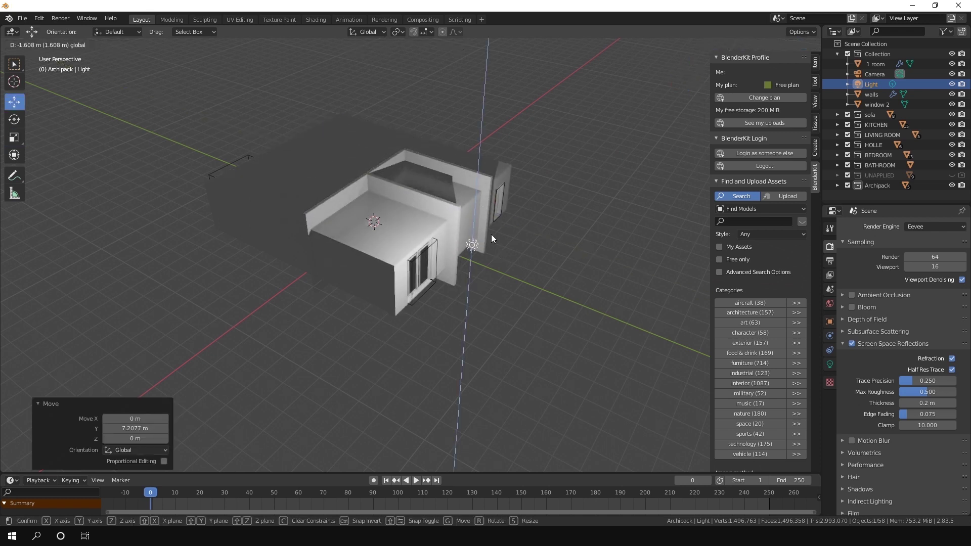
{"action": "middle_click_drag", "start_coordinate": [491, 235], "coordinate": [561, 241]}
{"action": "key", "text": "shift+space"}
{"action": "key", "text": "r"}
{"action": "left_click_drag", "start_coordinate": [529, 186], "coordinate": [537, 180]}
{"action": "right_click", "coordinate": [537, 180]}
{"action": "key", "text": "r"}
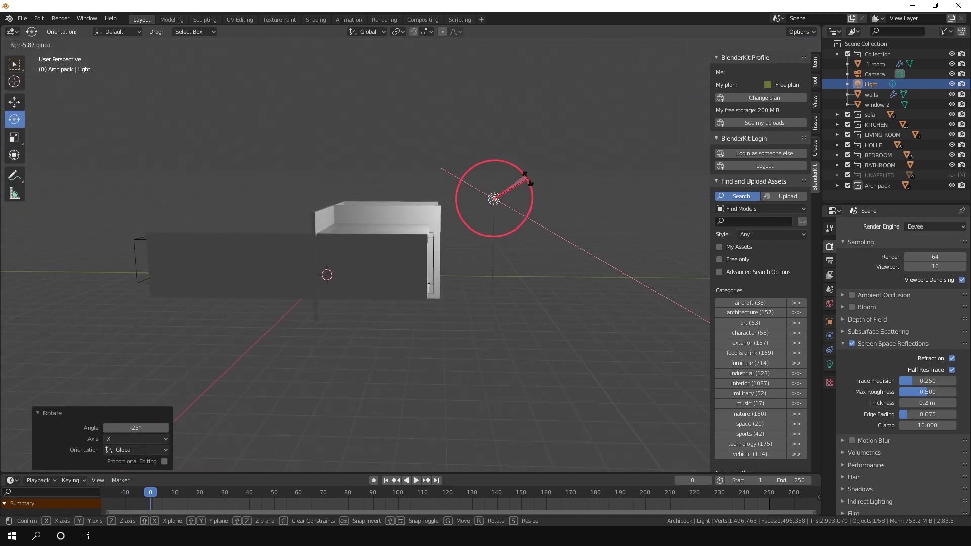
{"action": "right_click", "coordinate": [519, 170]}
{"action": "mouse_move", "coordinate": [519, 170]}
{"action": "middle_mouse_down"}
{"action": "mouse_move", "coordinate": [567, 245]}
{"action": "mouse_move", "coordinate": [532, 174]}
{"action": "mouse_move", "coordinate": [613, 153]}
{"action": "middle_mouse_up"}
- Select the default Light and delete it
{"action": "left_click", "coordinate": [533, 174]}
{"action": "left_click", "coordinate": [612, 153]}
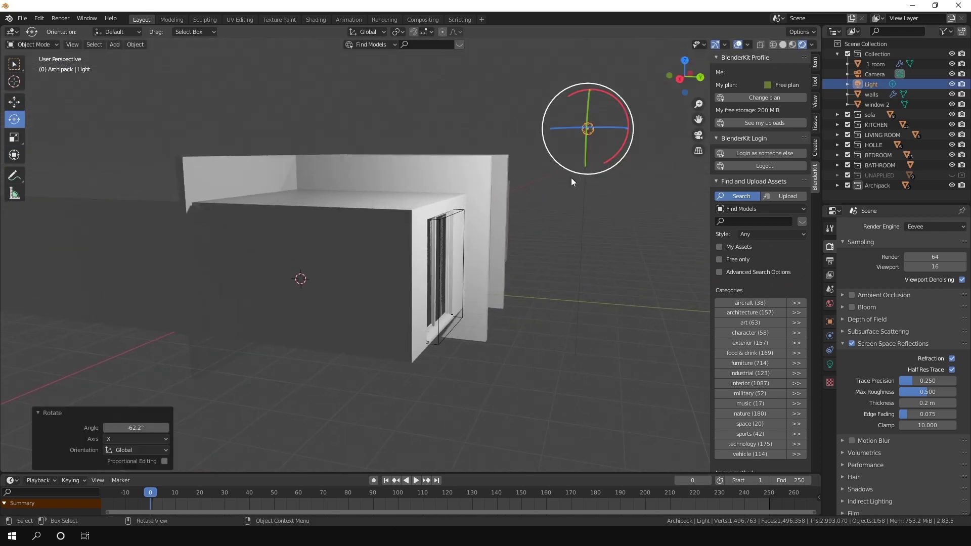
{"action": "mouse_move", "coordinate": [571, 178]}
{"action": "middle_mouse_down"}
{"action": "mouse_move", "coordinate": [595, 241]}
{"action": "mouse_move", "coordinate": [611, 215]}
{"action": "middle_mouse_up"}
{"action": "key", "text": "x"}
{"action": "left_click", "coordinate": [610, 215]}
- Add an Area light and raise it about 4.3 m above the house
{"action": "key", "text": "shift+a"}
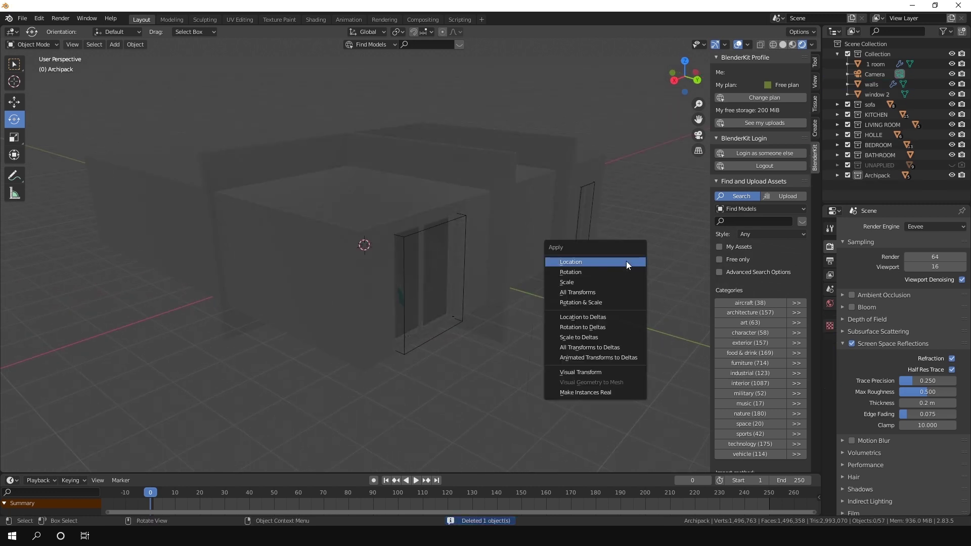
{"action": "left_click", "coordinate": [682, 365]}
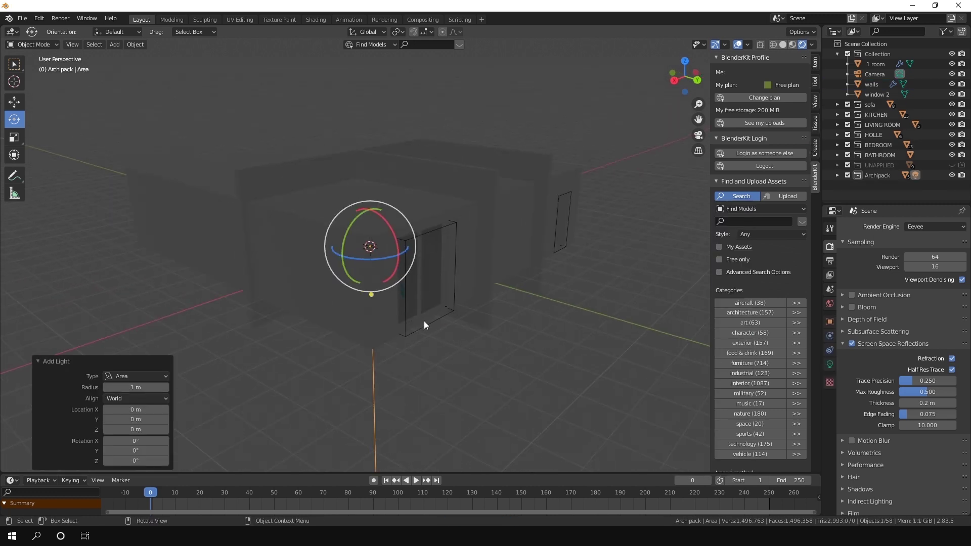
{"action": "key", "text": "g"}
{"action": "key", "text": "z"}
{"action": "key", "text": "Return"}
{"action": "mouse_move", "coordinate": [455, 303]}
{"action": "middle_mouse_down"}
{"action": "mouse_move", "coordinate": [427, 273]}
{"action": "mouse_move", "coordinate": [541, 277]}
{"action": "mouse_move", "coordinate": [476, 337]}
{"action": "mouse_move", "coordinate": [502, 274]}
{"action": "middle_mouse_up"}
{"action": "key", "text": "g"}
{"action": "key", "text": "y"}
{"action": "left_click", "coordinate": [397, 253]}
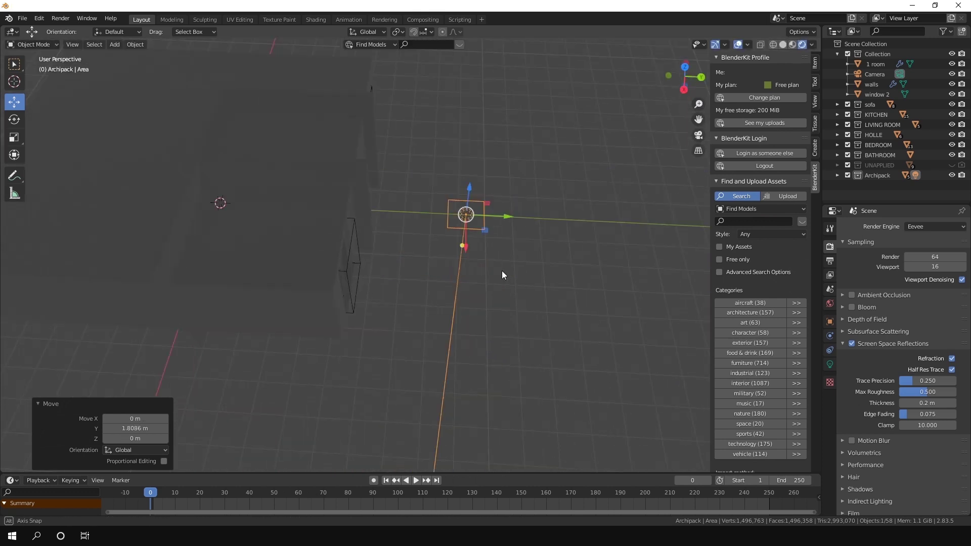
- Tilt the Area light -55° about X toward the bedroom window
{"action": "key", "text": "shift+space"}
{"action": "key", "text": "r"}
{"action": "left_click_drag", "start_coordinate": [463, 152], "coordinate": [505, 168]}
{"action": "middle_click_drag", "start_coordinate": [505, 168], "coordinate": [503, 255]}
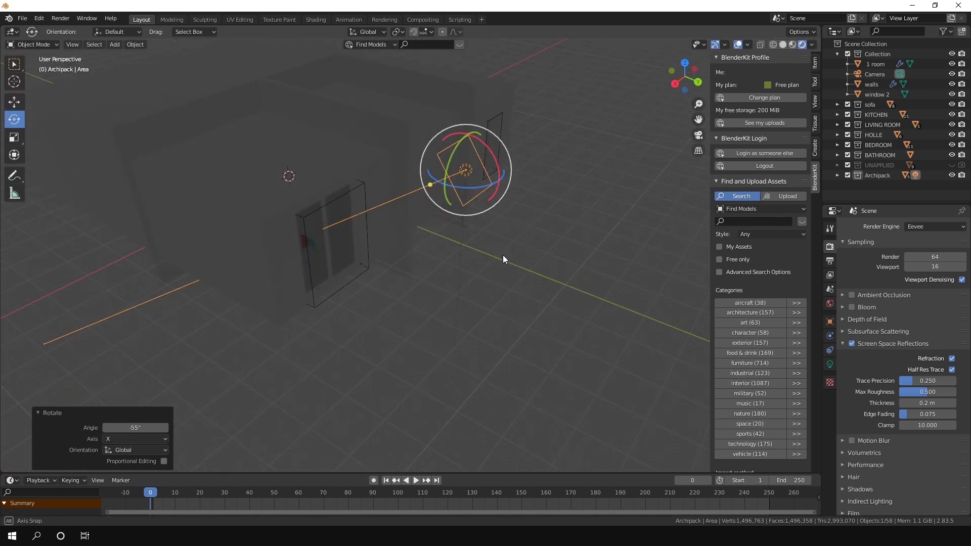
- Give the Area light a pale blue colour and 338 W power
{"action": "left_click", "coordinate": [830, 364]}
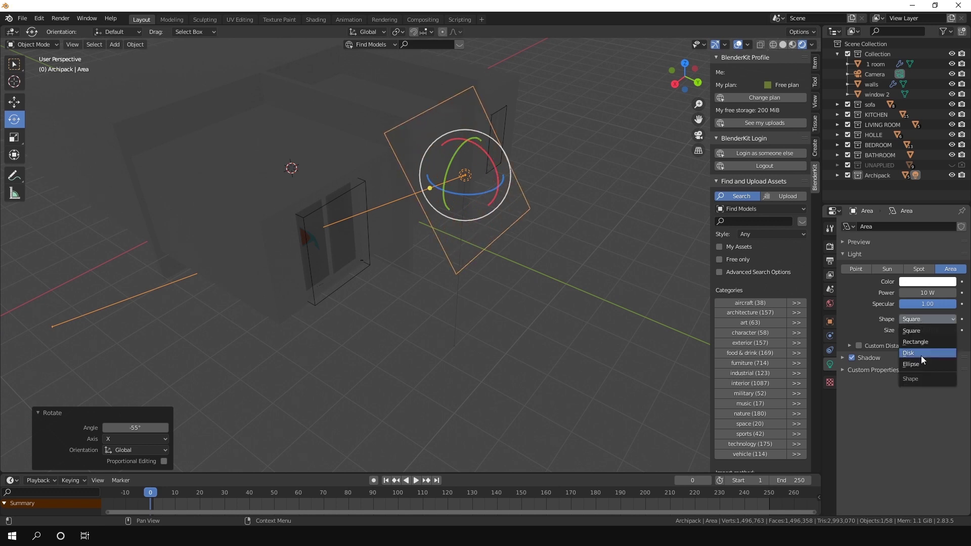
{"action": "left_click", "coordinate": [929, 281]}
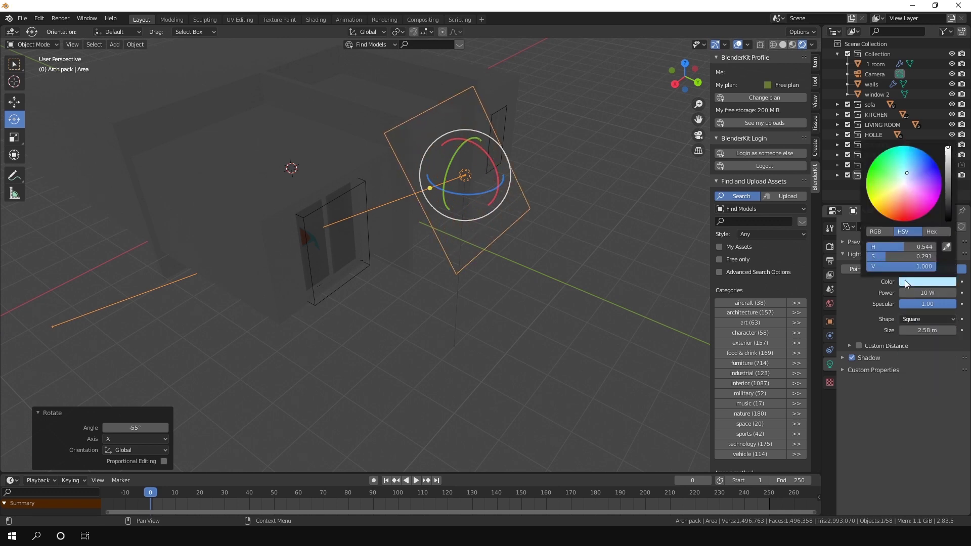
{"action": "left_click_drag", "start_coordinate": [927, 293], "coordinate": [961, 293]}
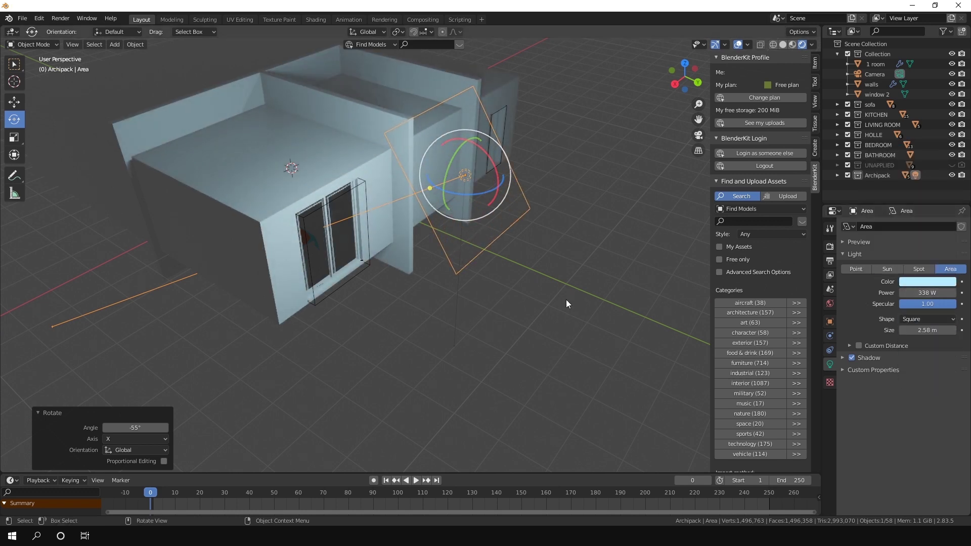
{"action": "left_click", "coordinate": [590, 347]}
{"action": "mouse_move", "coordinate": [590, 348]}
{"action": "middle_mouse_down"}
{"action": "mouse_move", "coordinate": [502, 331]}
{"action": "mouse_move", "coordinate": [586, 336]}
{"action": "mouse_move", "coordinate": [414, 188]}
{"action": "mouse_move", "coordinate": [488, 274]}
{"action": "mouse_move", "coordinate": [327, 228]}
{"action": "middle_mouse_up"}
- Select the window's glass panel and pick its Window_glass material
{"action": "left_click", "coordinate": [14, 102]}
{"action": "scroll", "coordinate": [410, 218], "scroll_direction": "up", "scroll_amount": 5}
{"action": "mouse_move", "coordinate": [192, 389]}
{"action": "middle_mouse_down"}
{"action": "mouse_move", "coordinate": [625, 351]}
{"action": "mouse_move", "coordinate": [430, 179]}
{"action": "mouse_move", "coordinate": [460, 353]}
{"action": "mouse_move", "coordinate": [321, 229]}
{"action": "middle_mouse_up"}
{"action": "left_click", "coordinate": [321, 229]}
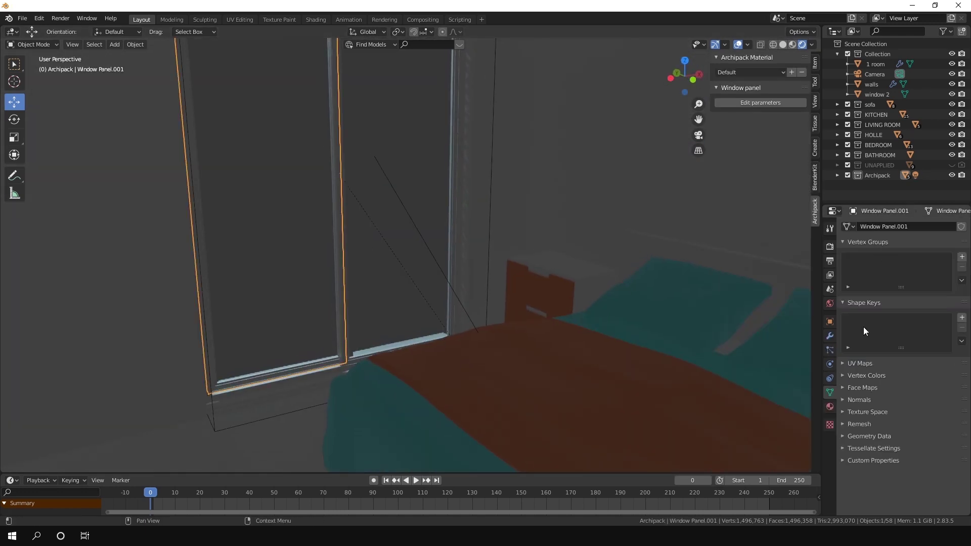
{"action": "left_click", "coordinate": [830, 407]}
{"action": "scroll", "coordinate": [862, 366], "scroll_direction": "up", "scroll_amount": 5}
{"action": "left_click", "coordinate": [900, 265]}
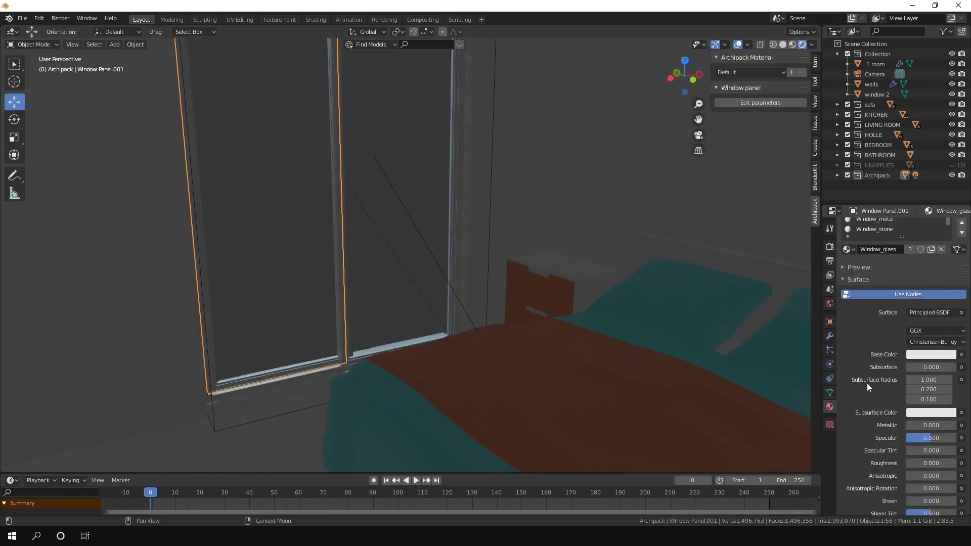
- Set Window_glass Shadow Mode to None and expand the Area light's shadow settings
{"action": "scroll", "coordinate": [867, 383], "scroll_direction": "down", "scroll_amount": 5}
{"action": "scroll", "coordinate": [863, 374], "scroll_direction": "down", "scroll_amount": 5}
{"action": "scroll", "coordinate": [863, 374], "scroll_direction": "down", "scroll_amount": 4}
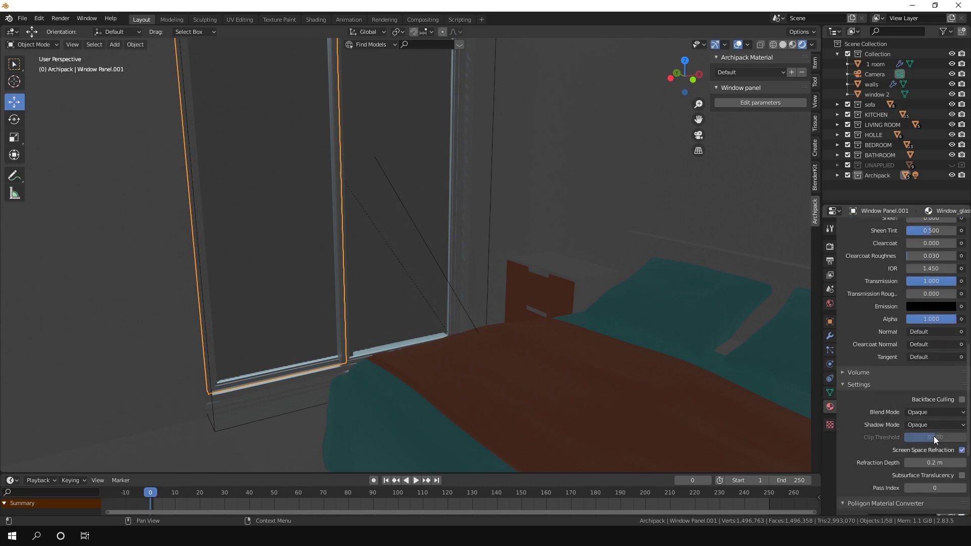
{"action": "left_click", "coordinate": [924, 438]}
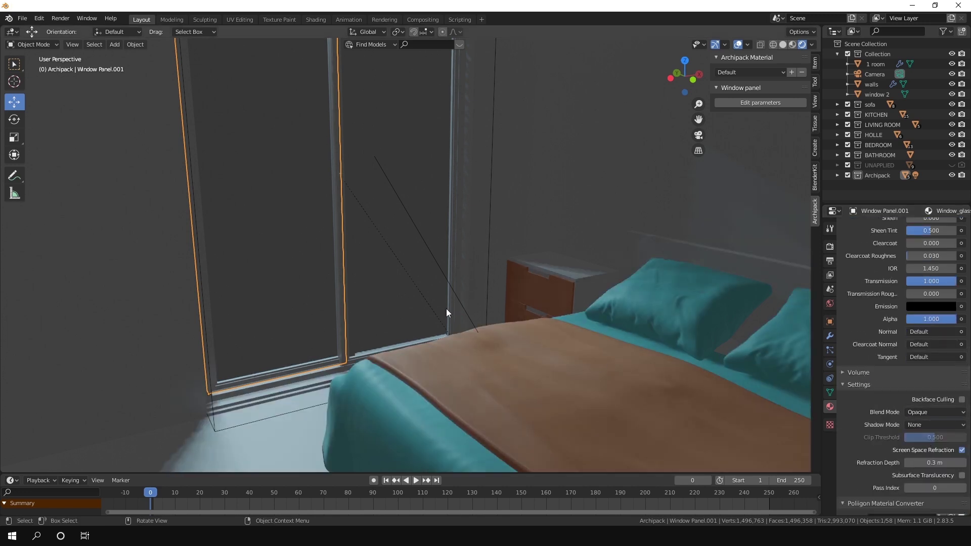
{"action": "middle_click_drag", "start_coordinate": [446, 308], "coordinate": [501, 336]}
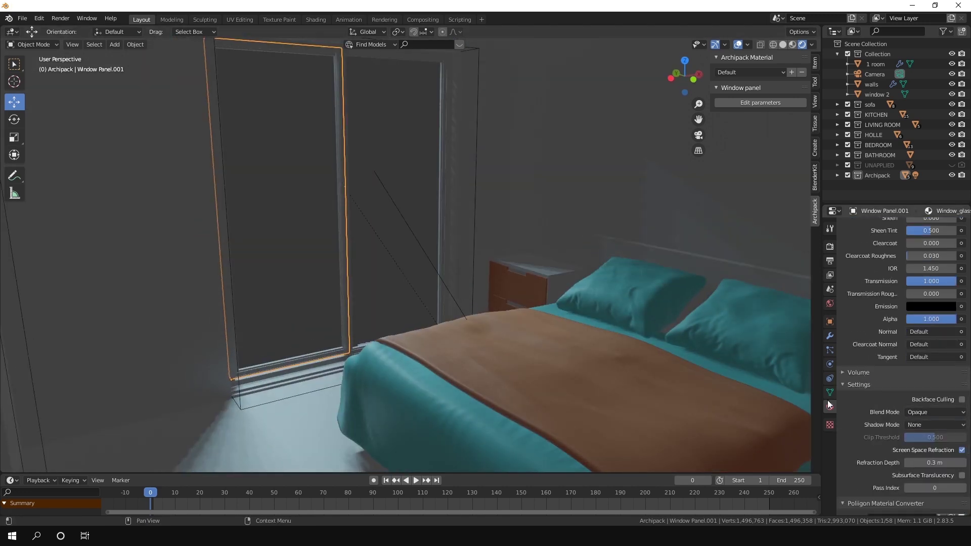
{"action": "left_click", "coordinate": [427, 257]}
{"action": "left_click", "coordinate": [844, 357]}
- Enable contact shadows on the Area light and set its size to 3.2 m
{"action": "left_click", "coordinate": [858, 399]}
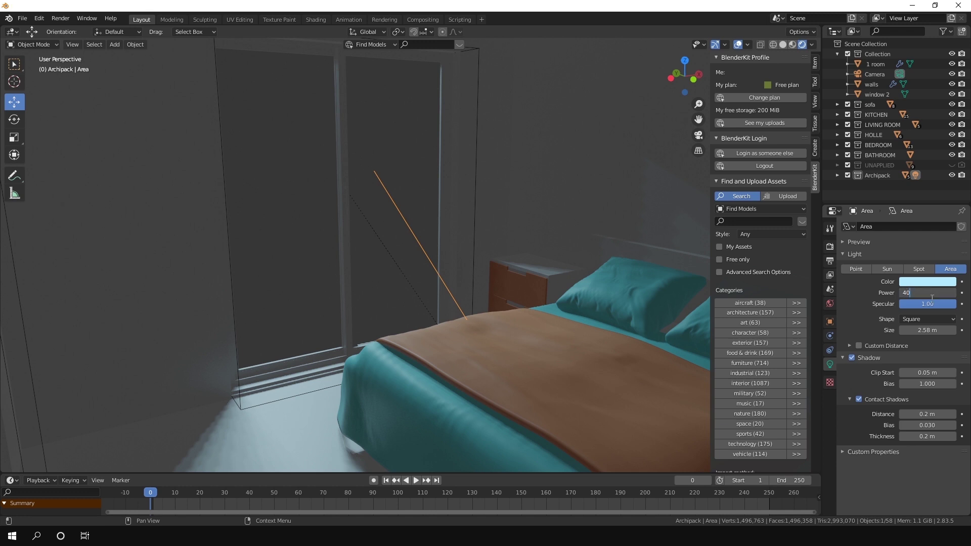
{"action": "left_click", "coordinate": [926, 330]}
{"action": "type", "text": "3.2"}
{"action": "key", "text": "Return"}
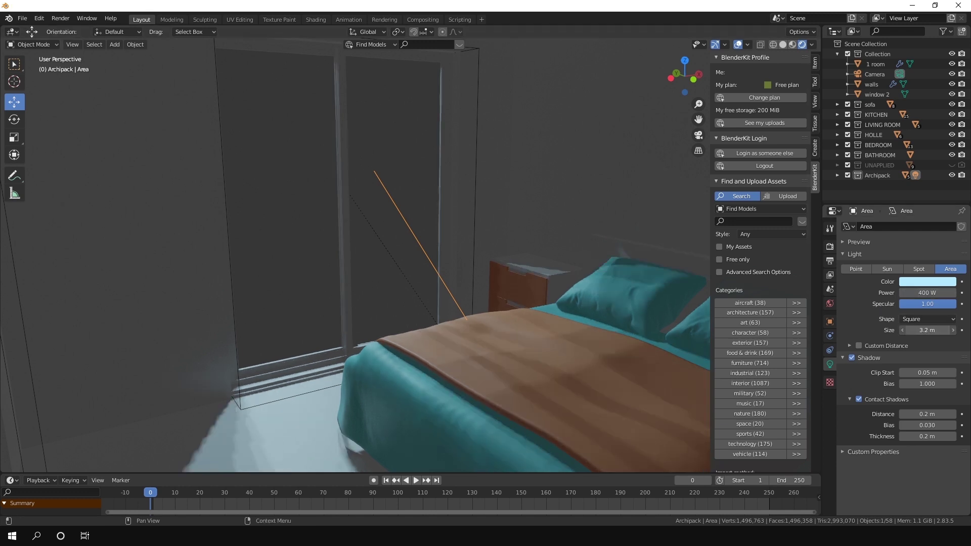
- Turn on ambient occlusion with a 0.33 m distance and expand the shadow render settings
{"action": "left_click", "coordinate": [830, 246]}
{"action": "left_click", "coordinate": [851, 295]}
{"action": "left_click", "coordinate": [882, 294]}
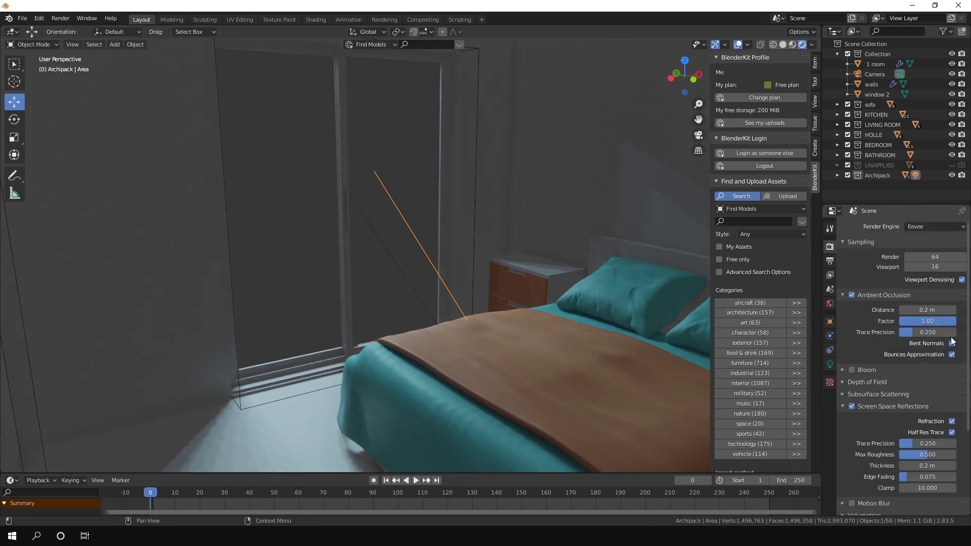
{"action": "left_click", "coordinate": [852, 406]}
{"action": "left_click_drag", "start_coordinate": [927, 309], "coordinate": [950, 309]}
{"action": "scroll", "coordinate": [888, 398], "scroll_direction": "down", "scroll_amount": 3}
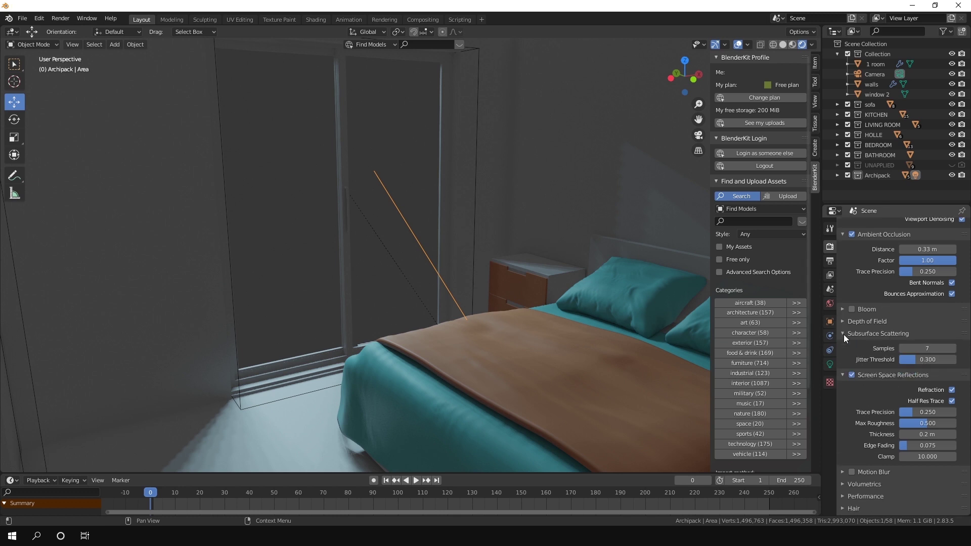
{"action": "scroll", "coordinate": [860, 391], "scroll_direction": "down", "scroll_amount": 3}
{"action": "left_click", "coordinate": [873, 426]}
{"action": "scroll", "coordinate": [853, 434], "scroll_direction": "down", "scroll_amount": 2}
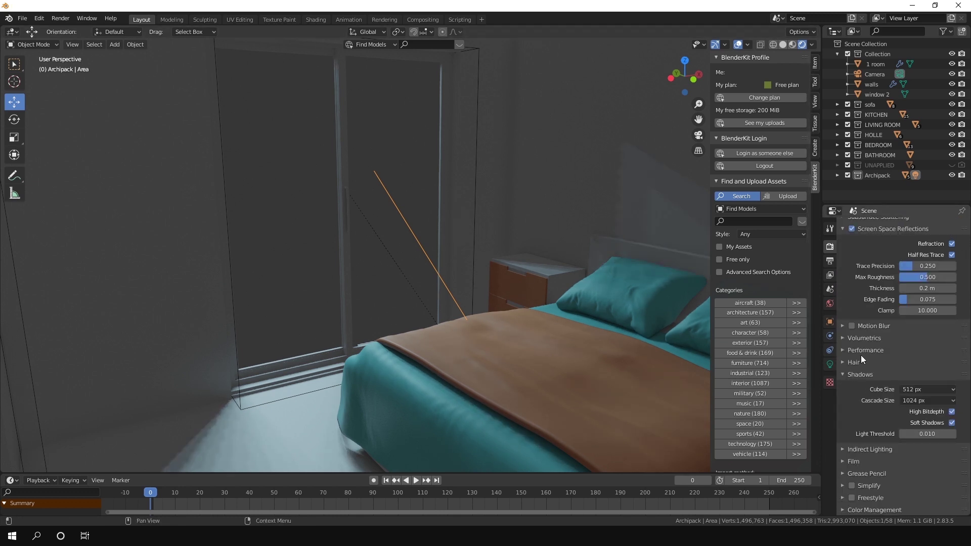
- Go from the light settings through Output to the World properties, showing Background strength 1.000
{"action": "left_click", "coordinate": [829, 364]}
{"action": "left_click", "coordinate": [830, 261]}
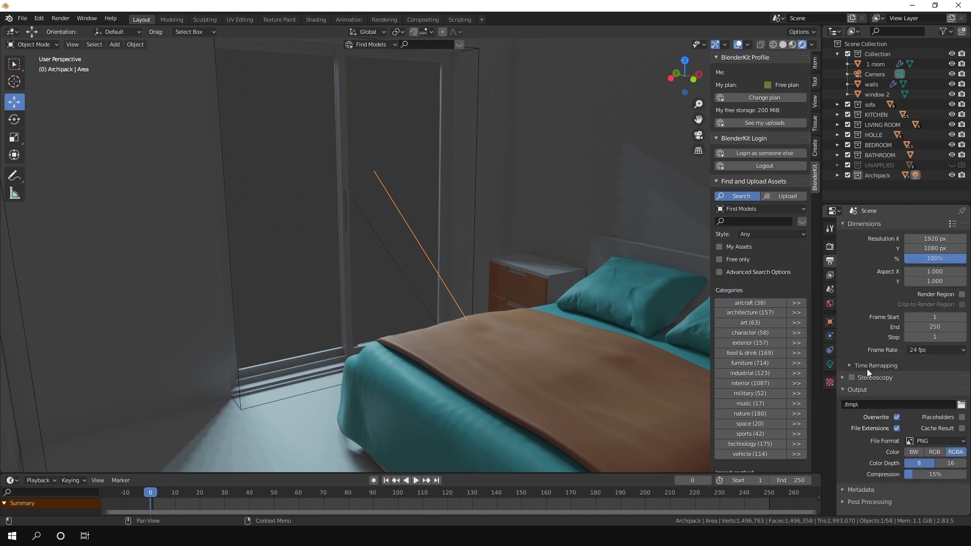
{"action": "left_click", "coordinate": [829, 303]}
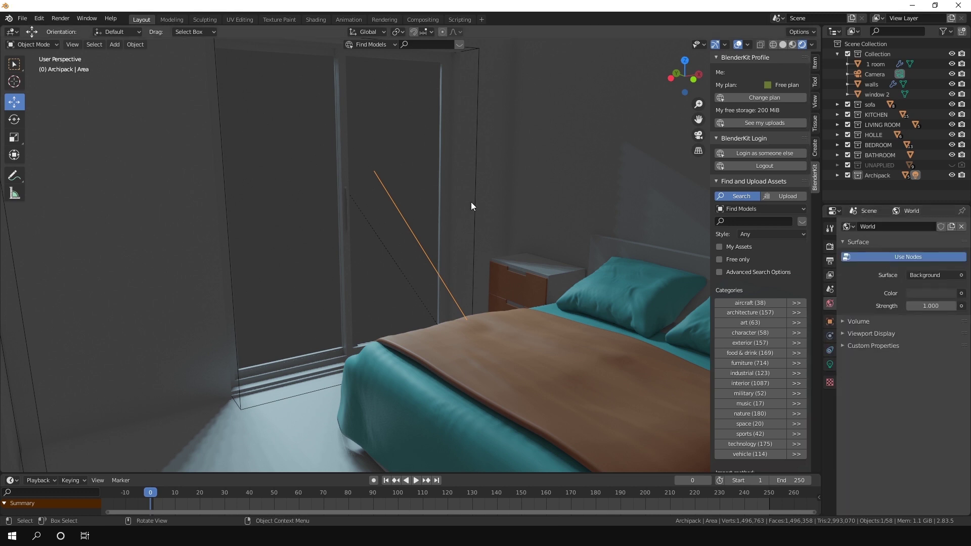
{"action": "scroll", "coordinate": [403, 255], "scroll_direction": "down", "scroll_amount": 5}
- Move the Area light about 0.73 m along Y and tilt it -10.3° on X
{"action": "mouse_move", "coordinate": [404, 256]}
{"action": "middle_mouse_down"}
{"action": "mouse_move", "coordinate": [480, 362]}
{"action": "mouse_move", "coordinate": [475, 388]}
{"action": "mouse_move", "coordinate": [534, 366]}
{"action": "mouse_move", "coordinate": [531, 217]}
{"action": "mouse_move", "coordinate": [500, 192]}
{"action": "middle_mouse_up"}
{"action": "mouse_move", "coordinate": [460, 159]}
{"action": "left_mouse_down"}
{"action": "mouse_move", "coordinate": [491, 186]}
{"action": "mouse_move", "coordinate": [372, 264]}
{"action": "left_mouse_up"}
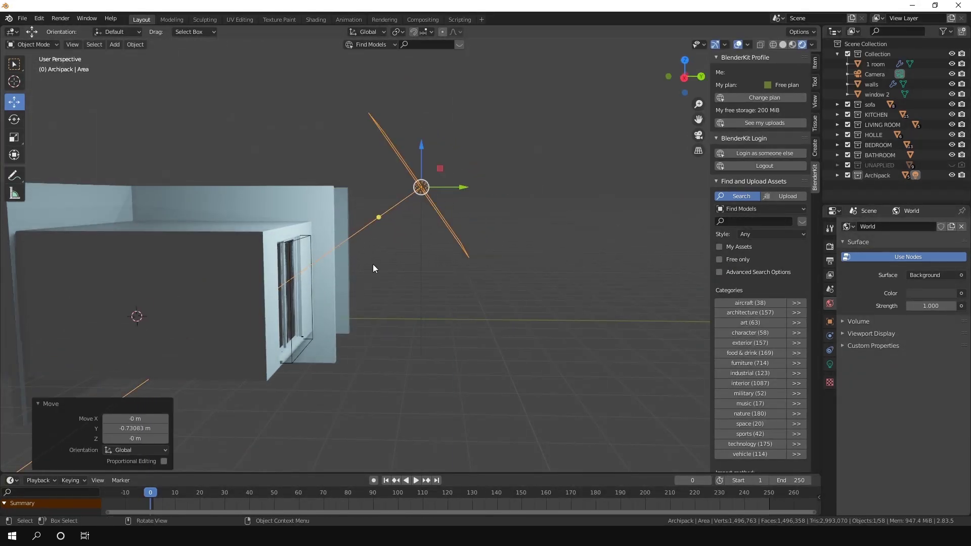
{"action": "middle_click_drag", "start_coordinate": [372, 264], "coordinate": [420, 302]}
{"action": "left_click", "coordinate": [14, 120]}
{"action": "left_click_drag", "start_coordinate": [407, 188], "coordinate": [384, 151]}
{"action": "left_click", "coordinate": [14, 102]}
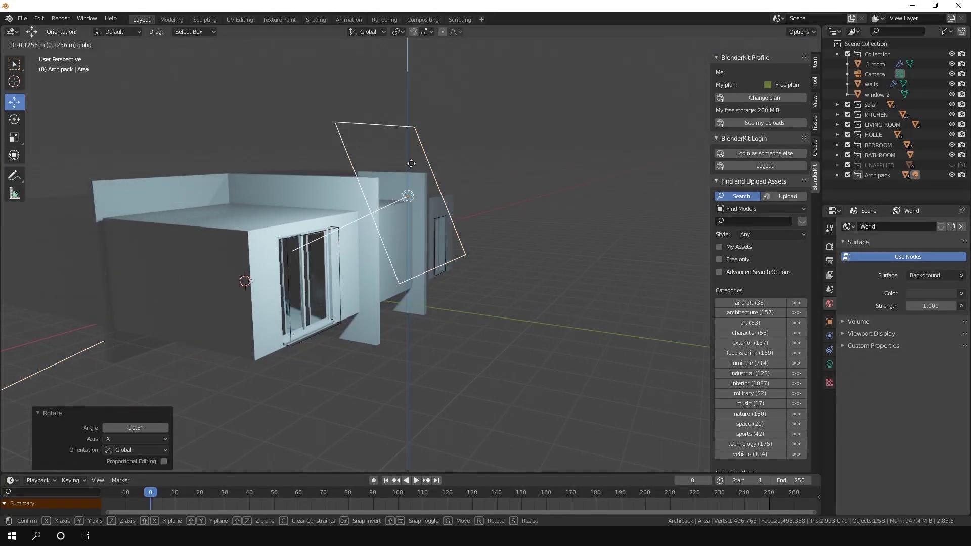
{"action": "mouse_move", "coordinate": [404, 253]}
{"action": "middle_mouse_down"}
{"action": "mouse_move", "coordinate": [332, 335]}
{"action": "mouse_move", "coordinate": [451, 326]}
{"action": "mouse_move", "coordinate": [481, 335]}
{"action": "mouse_move", "coordinate": [490, 392]}
{"action": "mouse_move", "coordinate": [474, 365]}
{"action": "mouse_move", "coordinate": [407, 349]}
{"action": "mouse_move", "coordinate": [479, 429]}
{"action": "mouse_move", "coordinate": [663, 314]}
{"action": "middle_mouse_up"}
- Toggle screen-space refraction in the render engine settings
{"action": "left_click", "coordinate": [830, 247]}
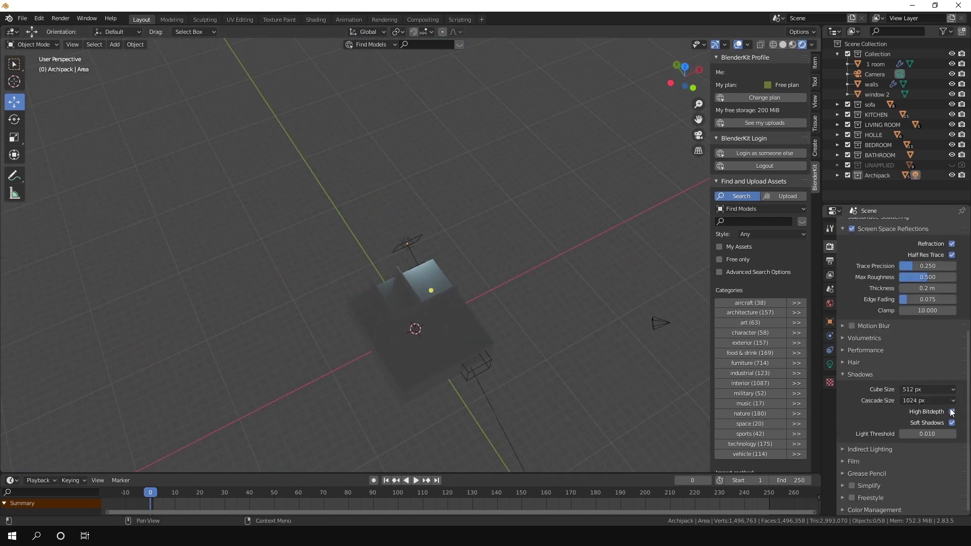
{"action": "scroll", "coordinate": [890, 384], "scroll_direction": "up", "scroll_amount": 5}
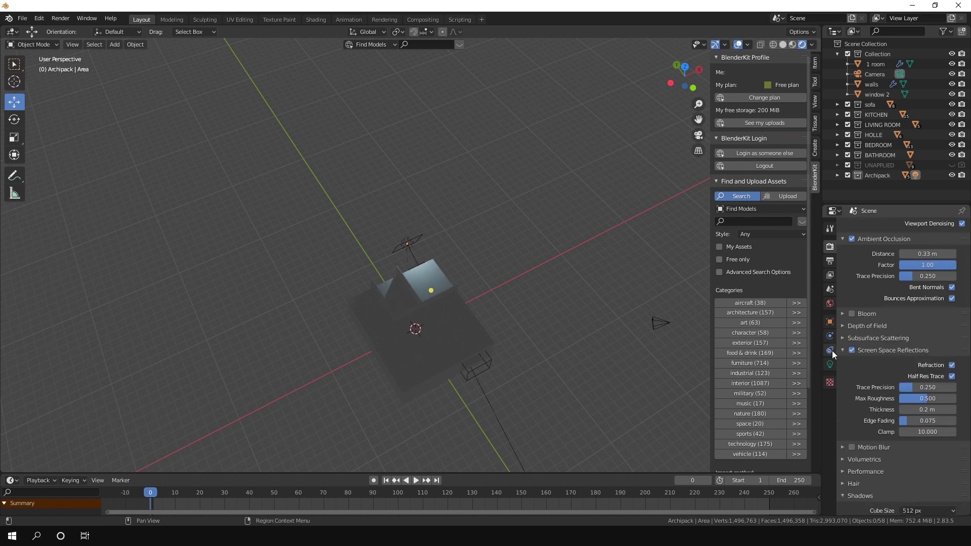
{"action": "left_click", "coordinate": [951, 366]}
{"action": "scroll", "coordinate": [910, 344], "scroll_direction": "up", "scroll_amount": 2}
- Step through the properties tabs to the light's settings while facing the window wall
{"action": "left_click", "coordinate": [830, 261]}
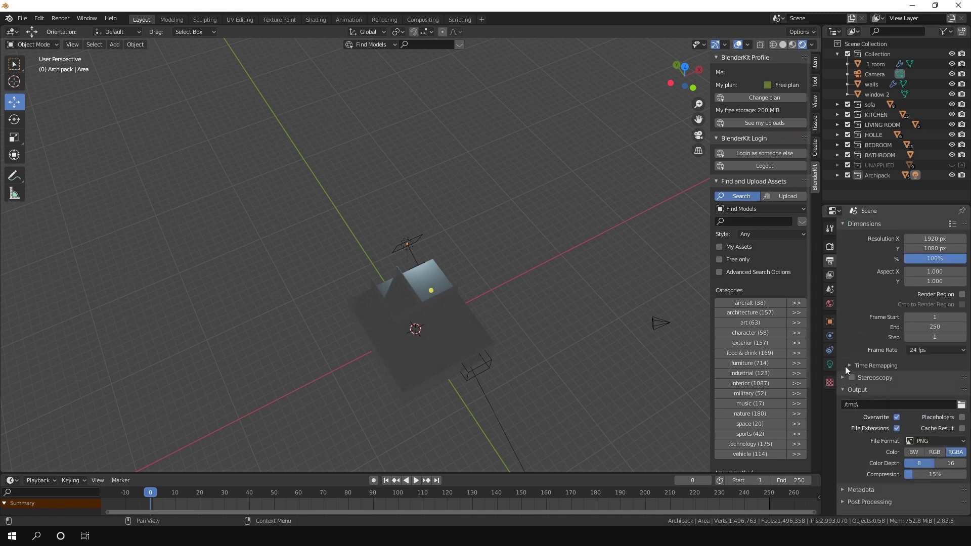
{"action": "left_click", "coordinate": [830, 289]}
{"action": "left_click", "coordinate": [829, 321]}
{"action": "left_click", "coordinate": [830, 350]}
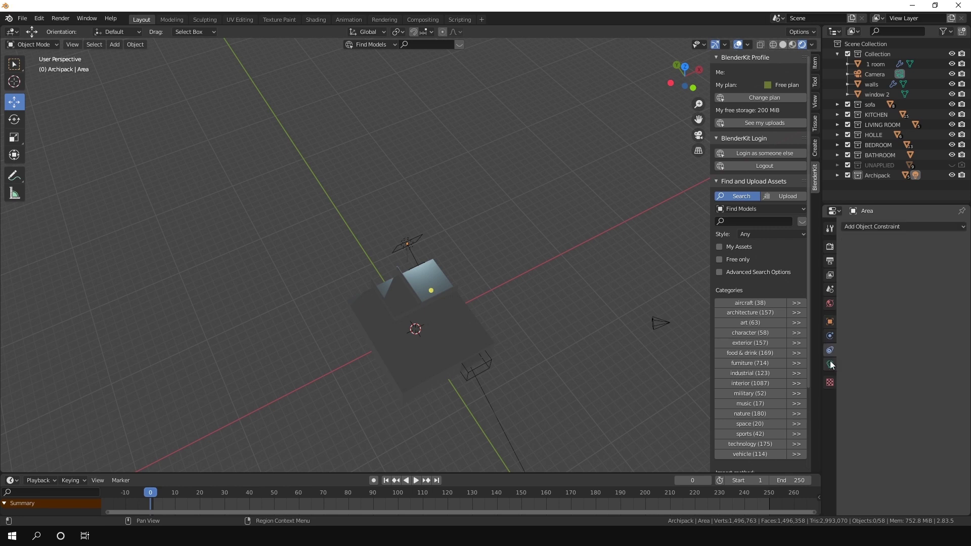
{"action": "scroll", "coordinate": [566, 325], "scroll_direction": "up", "scroll_amount": 4}
{"action": "mouse_move", "coordinate": [566, 326]}
{"action": "middle_mouse_down"}
{"action": "mouse_move", "coordinate": [520, 257]}
{"action": "mouse_move", "coordinate": [478, 246]}
{"action": "mouse_move", "coordinate": [351, 275]}
{"action": "mouse_move", "coordinate": [433, 323]}
{"action": "mouse_move", "coordinate": [397, 347]}
{"action": "mouse_move", "coordinate": [561, 365]}
{"action": "middle_mouse_up"}
{"action": "scroll", "coordinate": [433, 323], "scroll_direction": "down", "scroll_amount": 3}
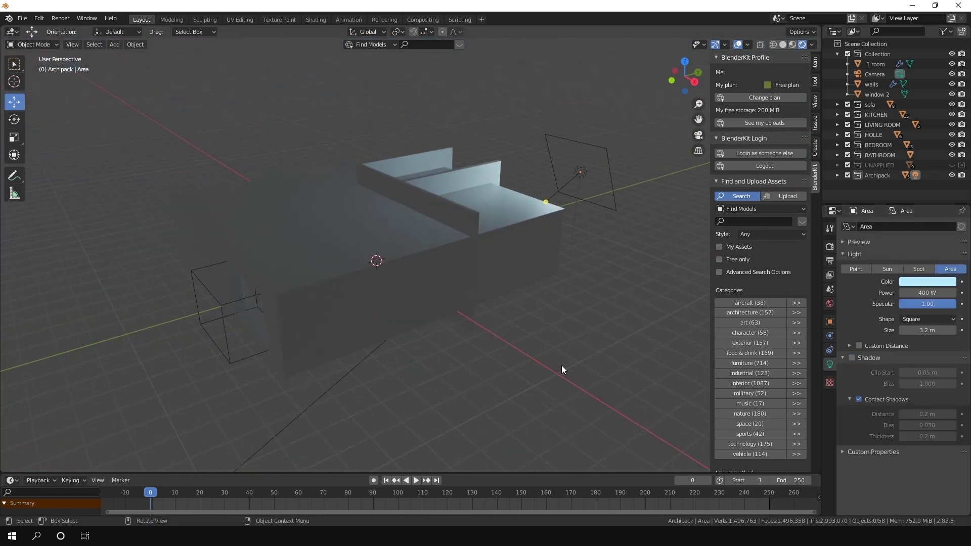
- Add a cylinder with a higher vertex count and begin enlarging it around the rooms
{"action": "key", "text": "shift+s"}
{"action": "key", "text": "Escape"}
{"action": "key", "text": "shift+a"}
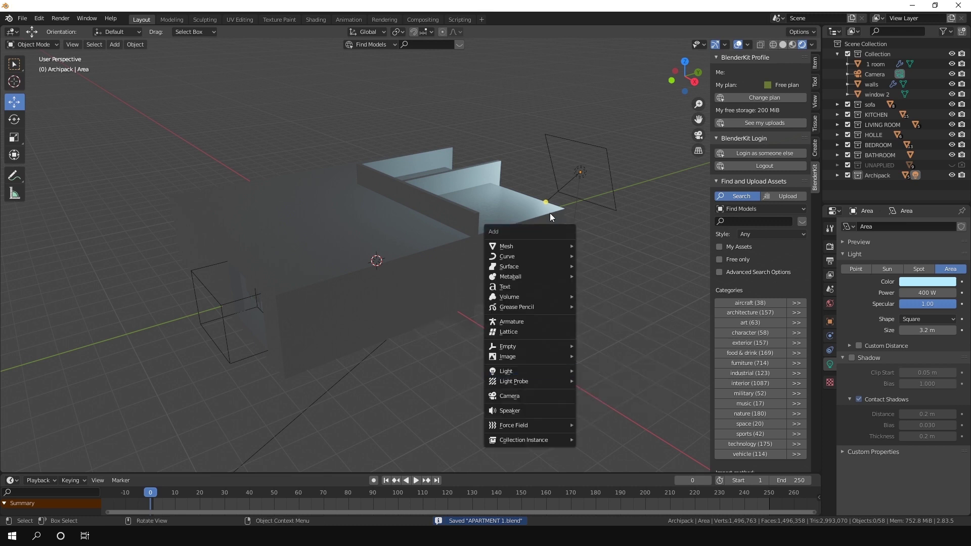
{"action": "left_click", "coordinate": [624, 296]}
{"action": "mouse_move", "coordinate": [623, 299]}
{"action": "middle_mouse_down"}
{"action": "mouse_move", "coordinate": [474, 357]}
{"action": "mouse_move", "coordinate": [196, 410]}
{"action": "middle_mouse_up"}
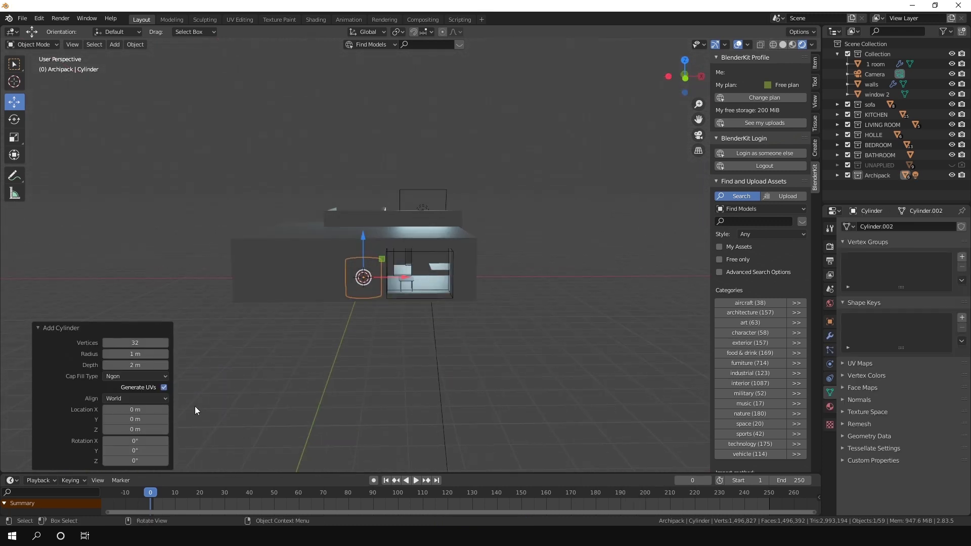
{"action": "left_click", "coordinate": [166, 343]}
{"action": "middle_click_drag", "start_coordinate": [353, 353], "coordinate": [378, 352]}
{"action": "left_click_drag", "start_coordinate": [402, 276], "coordinate": [434, 328]}
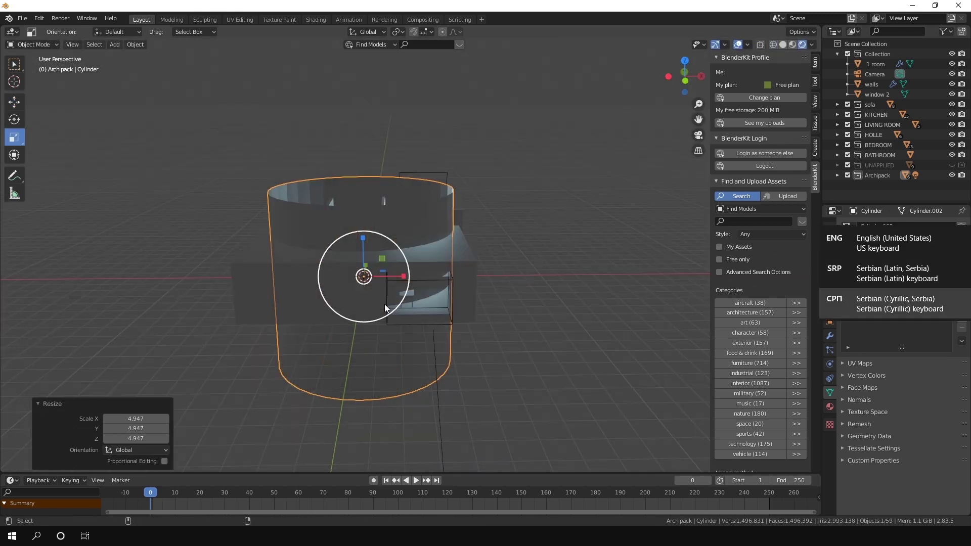
- Rescale the cylinder in wireframe view until it fits around the rooms
{"action": "key", "text": "shift+z"}
{"action": "key", "text": "shift+z"}
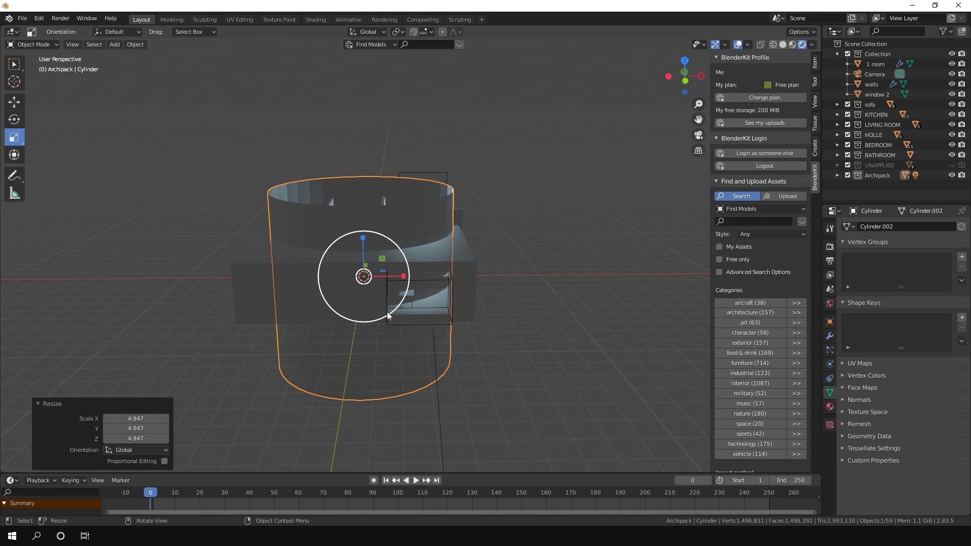
{"action": "mouse_move", "coordinate": [388, 316]}
{"action": "left_mouse_down"}
{"action": "mouse_move", "coordinate": [374, 304]}
{"action": "mouse_move", "coordinate": [433, 335]}
{"action": "left_mouse_up"}
{"action": "key", "text": "shift+z"}
{"action": "key", "text": "shift+z"}
{"action": "middle_click_drag", "start_coordinate": [433, 336], "coordinate": [403, 341]}
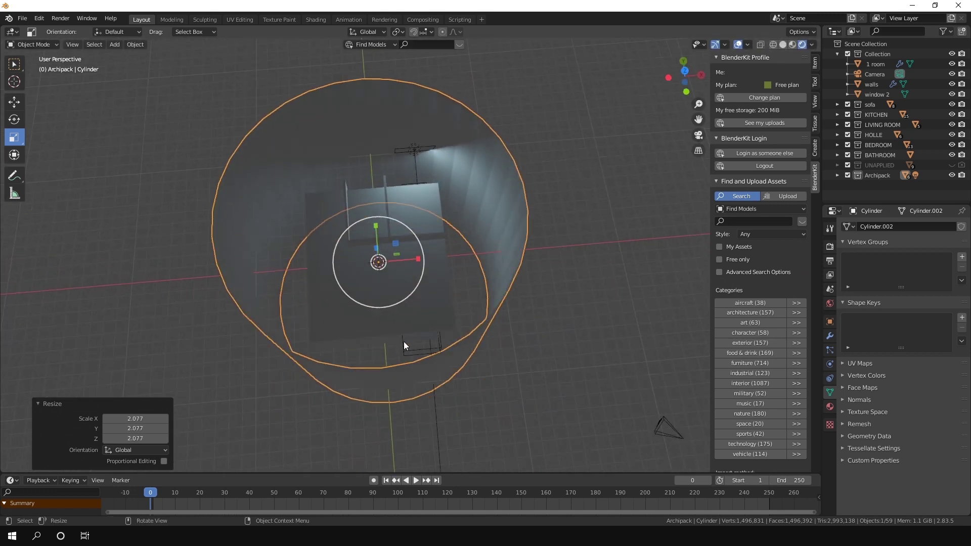
{"action": "left_click_drag", "start_coordinate": [403, 341], "coordinate": [407, 299]}
{"action": "mouse_move", "coordinate": [407, 298]}
{"action": "middle_mouse_down"}
{"action": "mouse_move", "coordinate": [605, 307]}
{"action": "mouse_move", "coordinate": [627, 336]}
{"action": "mouse_move", "coordinate": [529, 259]}
{"action": "mouse_move", "coordinate": [424, 238]}
{"action": "middle_mouse_up"}
{"action": "left_click_drag", "start_coordinate": [424, 239], "coordinate": [439, 268]}
- In the Shading workspace, give the cylinder a new image-texture emission material named 'ouside'
{"action": "key", "text": "alt+a"}
{"action": "middle_click_drag", "start_coordinate": [452, 253], "coordinate": [559, 272]}
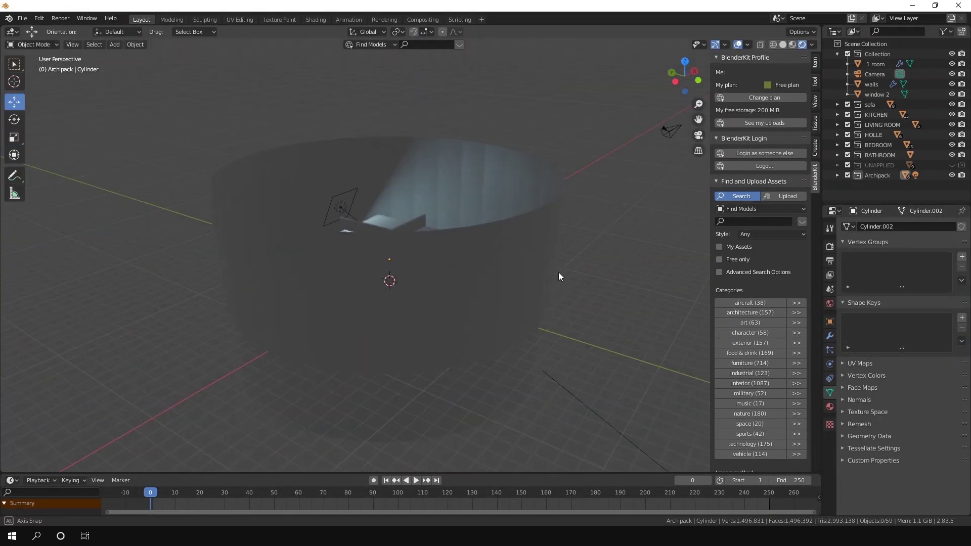
{"action": "scroll", "coordinate": [424, 156], "scroll_direction": "up", "scroll_amount": 5}
{"action": "scroll", "coordinate": [423, 157], "scroll_direction": "down", "scroll_amount": 4}
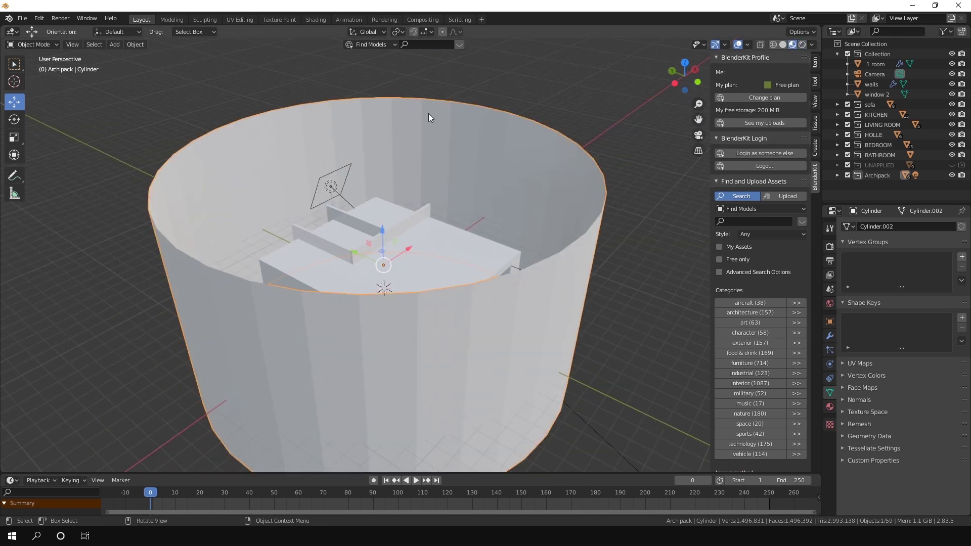
{"action": "left_click", "coordinate": [316, 20]}
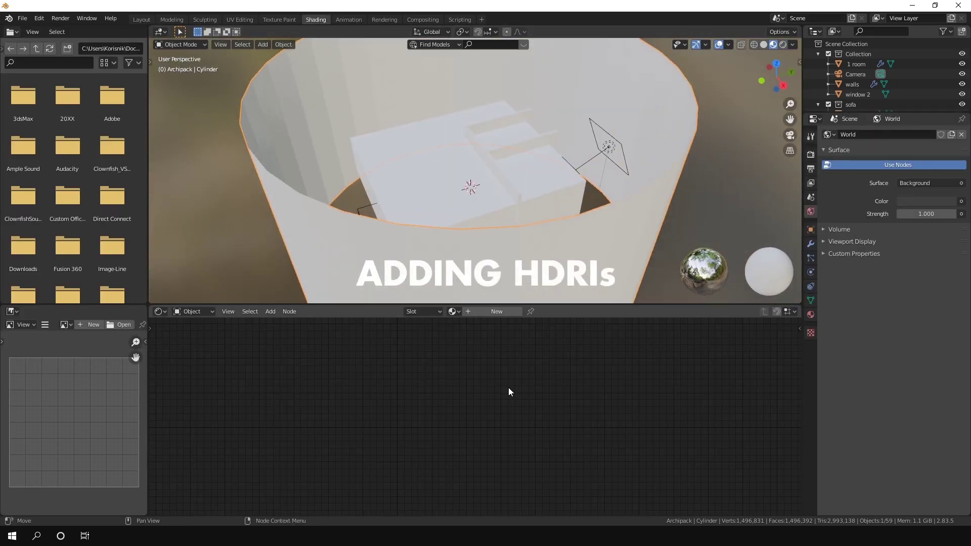
{"action": "left_click", "coordinate": [501, 311]}
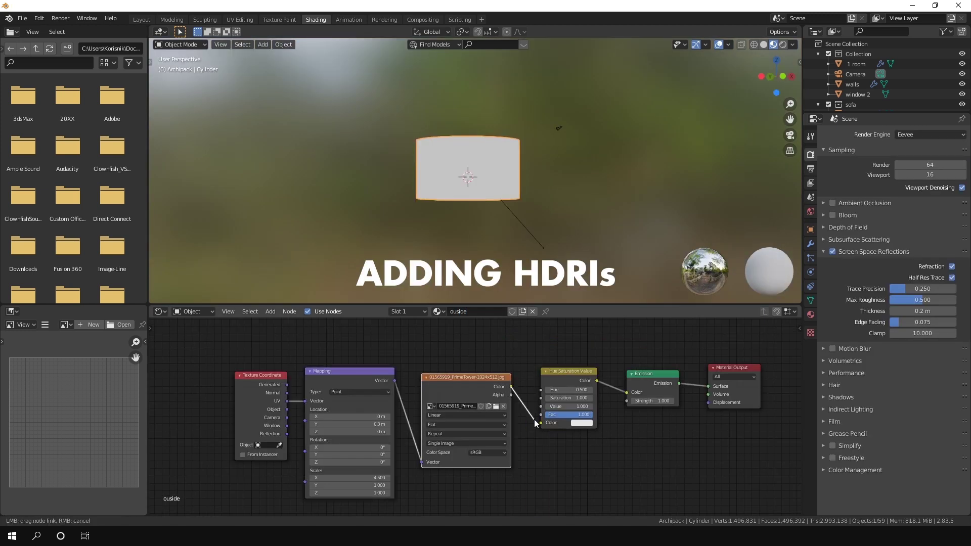
{"action": "middle_click_drag", "start_coordinate": [480, 181], "coordinate": [473, 189]}
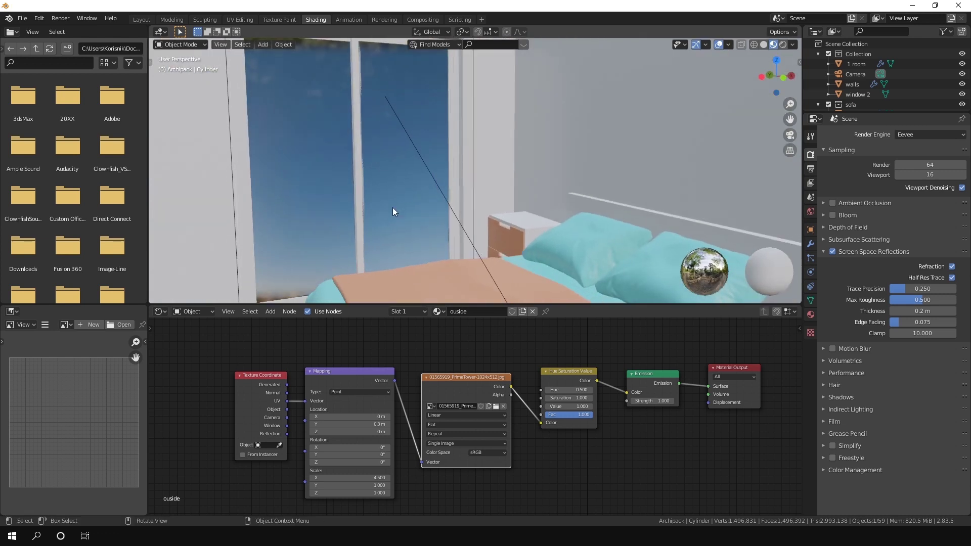
- Frame the window, then shift and stretch the city image behind it
{"action": "middle_click_drag", "start_coordinate": [473, 189], "coordinate": [429, 226]}
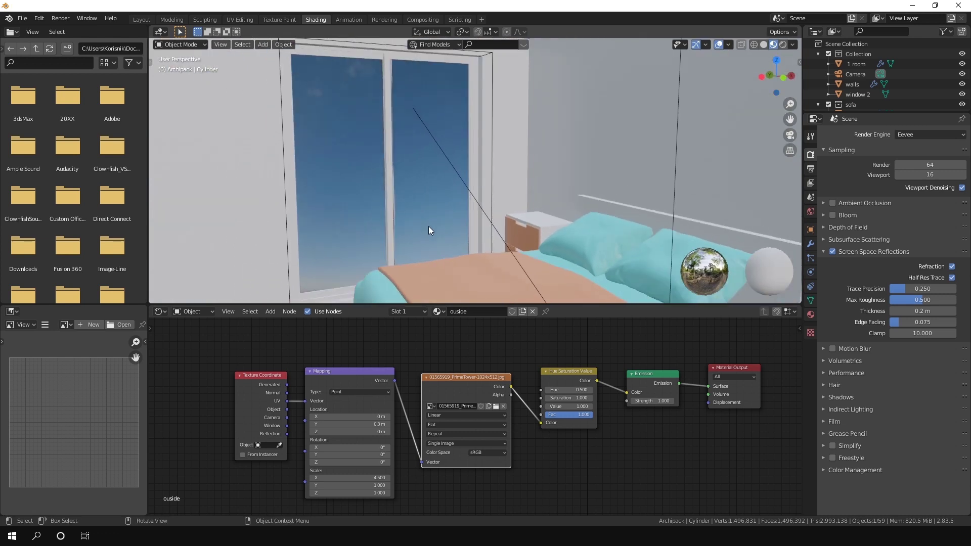
{"action": "left_click", "coordinate": [621, 303]}
{"action": "left_click_drag", "start_coordinate": [621, 305], "coordinate": [617, 336]}
{"action": "middle_click_drag", "start_coordinate": [627, 490], "coordinate": [611, 480]}
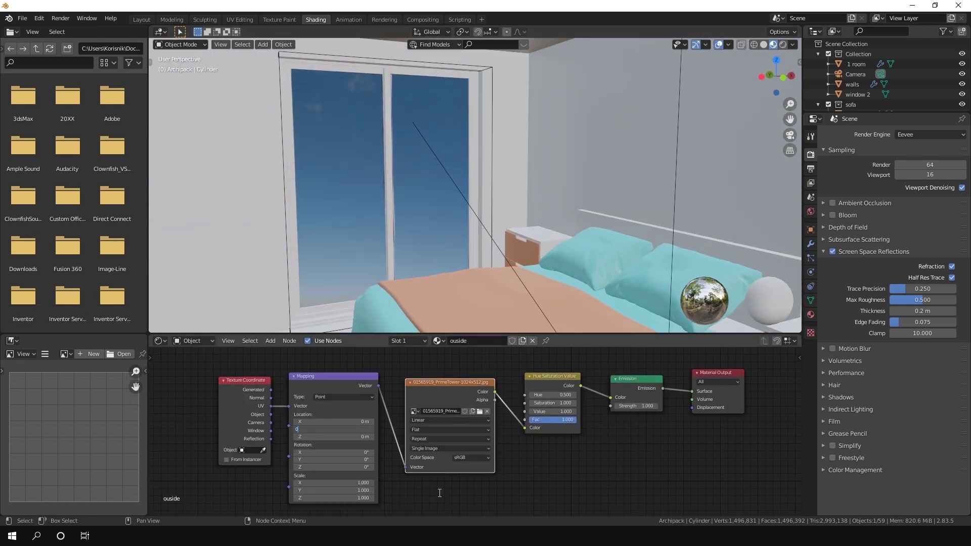
{"action": "mouse_move", "coordinate": [349, 421]}
{"action": "left_mouse_down"}
{"action": "mouse_move", "coordinate": [329, 421]}
{"action": "mouse_move", "coordinate": [369, 428]}
{"action": "mouse_move", "coordinate": [349, 421]}
{"action": "left_mouse_up"}
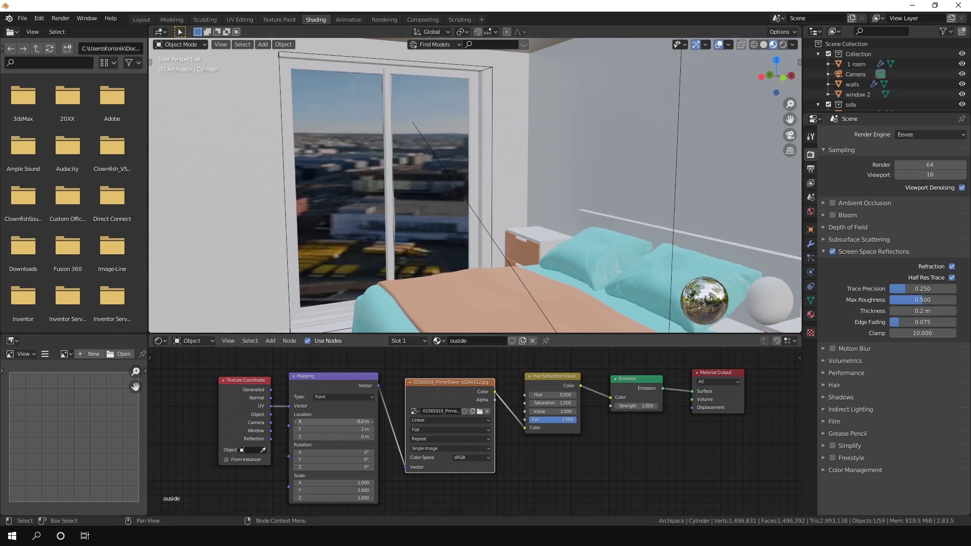
{"action": "mouse_move", "coordinate": [350, 483]}
{"action": "left_mouse_down"}
{"action": "mouse_move", "coordinate": [394, 483]}
{"action": "mouse_move", "coordinate": [338, 490]}
{"action": "left_mouse_up"}
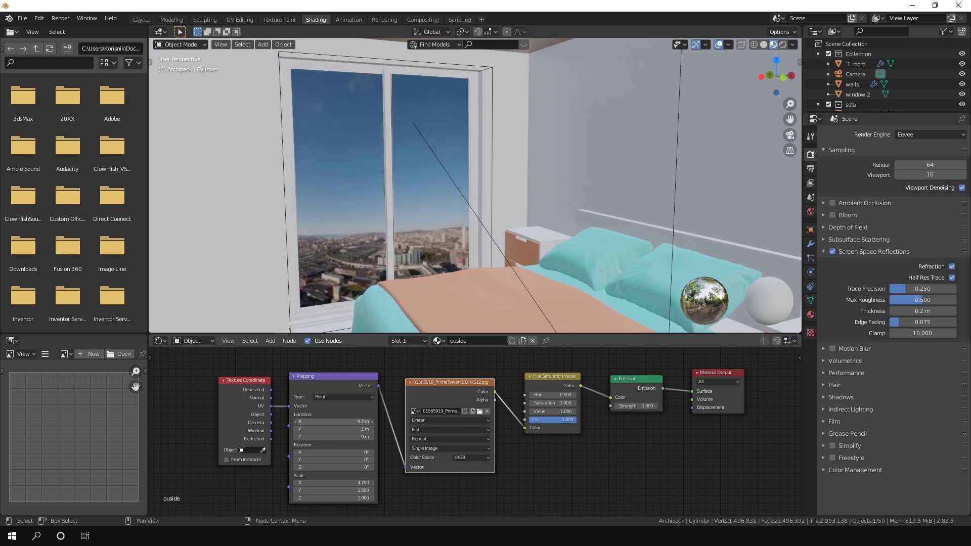
{"action": "mouse_move", "coordinate": [353, 422]}
{"action": "left_mouse_down"}
{"action": "mouse_move", "coordinate": [323, 421]}
{"action": "mouse_move", "coordinate": [339, 429]}
{"action": "left_mouse_up"}
- Set the city mapping scale to 4.7 × 1.3 × 1.0 and emission strength to 6.9
{"action": "scroll", "coordinate": [354, 429], "scroll_direction": "up", "scroll_amount": 2}
{"action": "scroll", "coordinate": [354, 428], "scroll_direction": "up", "scroll_amount": 2}
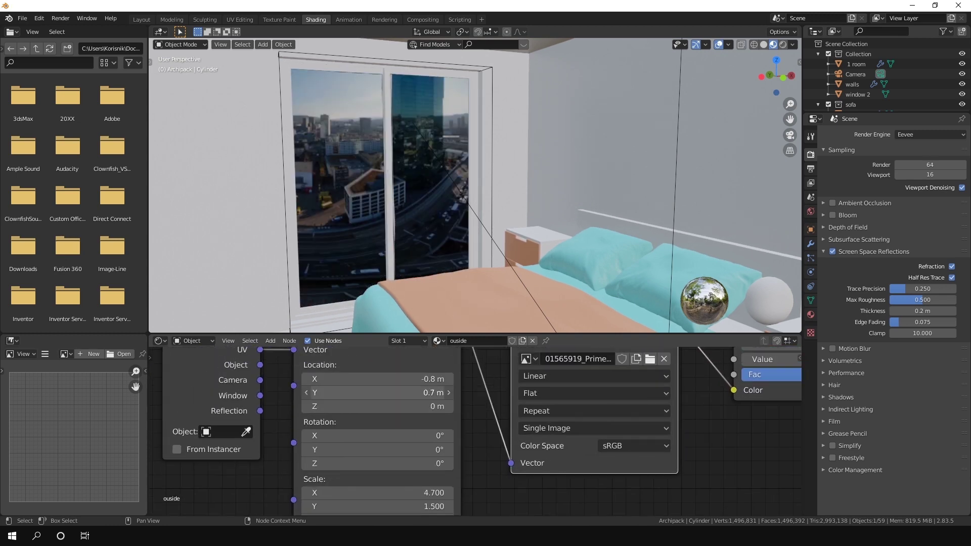
{"action": "left_click_drag", "start_coordinate": [374, 392], "coordinate": [389, 392]}
{"action": "middle_click_drag", "start_coordinate": [476, 482], "coordinate": [477, 424]}
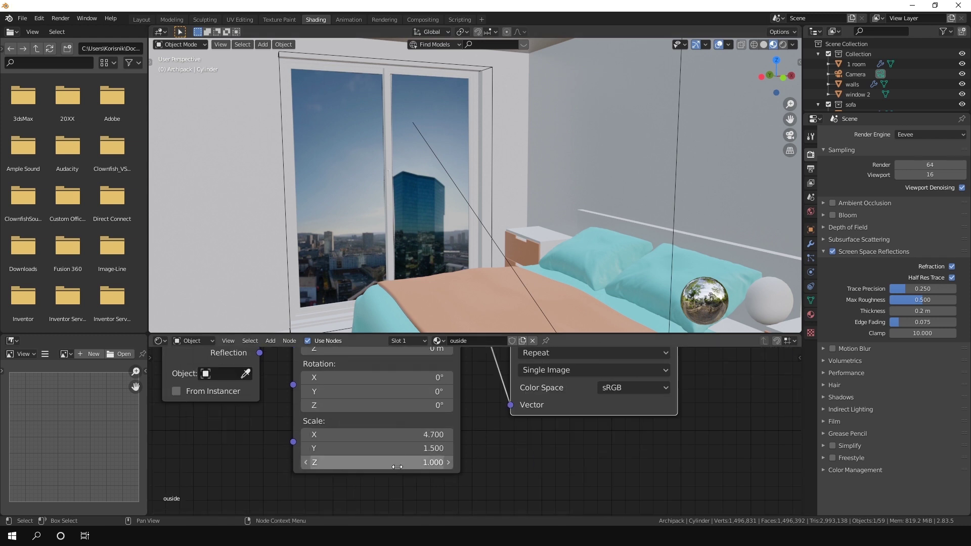
{"action": "left_click_drag", "start_coordinate": [396, 448], "coordinate": [375, 448]}
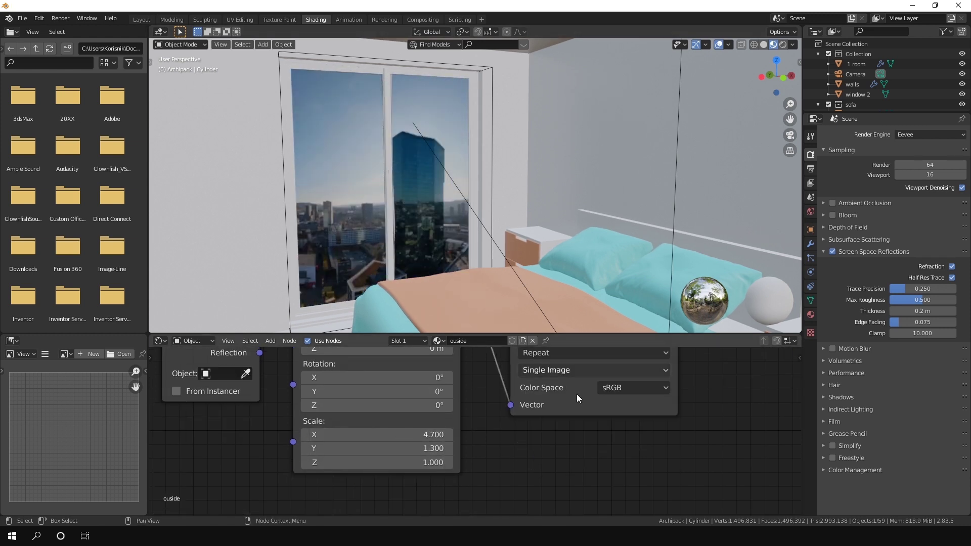
{"action": "middle_click_drag", "start_coordinate": [578, 398], "coordinate": [354, 386]}
{"action": "left_click_drag", "start_coordinate": [536, 444], "coordinate": [582, 444]}
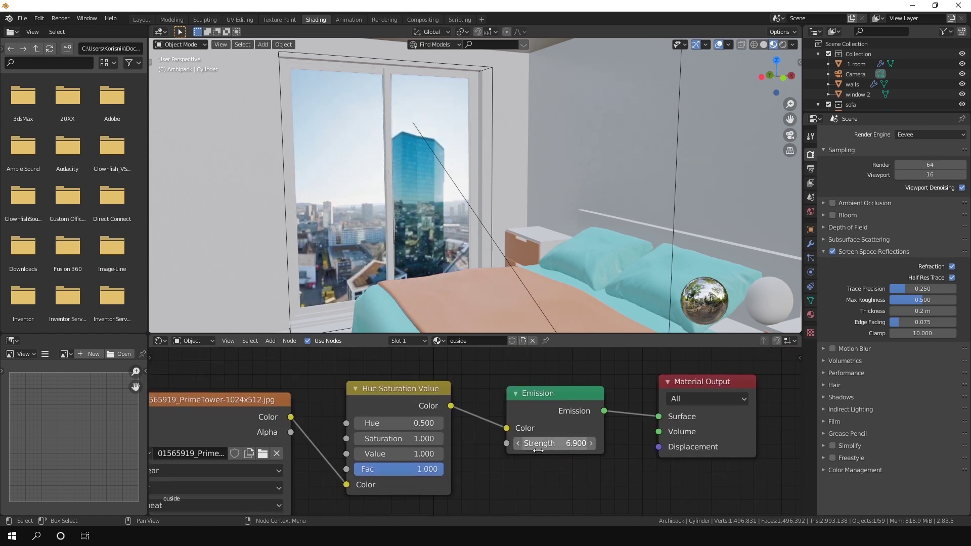
{"action": "mouse_move", "coordinate": [485, 253]}
{"action": "middle_mouse_down"}
{"action": "mouse_move", "coordinate": [341, 258]}
{"action": "mouse_move", "coordinate": [449, 265]}
{"action": "mouse_move", "coordinate": [281, 259]}
{"action": "mouse_move", "coordinate": [348, 271]}
{"action": "mouse_move", "coordinate": [329, 272]}
{"action": "mouse_move", "coordinate": [439, 258]}
{"action": "mouse_move", "coordinate": [434, 269]}
{"action": "middle_mouse_up"}
- Select the window, return to the Layout workspace and zoom out of the room
{"action": "left_click", "coordinate": [372, 245]}
{"action": "middle_click_drag", "start_coordinate": [372, 245], "coordinate": [385, 242]}
{"action": "left_click", "coordinate": [142, 19]}
{"action": "scroll", "coordinate": [328, 160], "scroll_direction": "down", "scroll_amount": 5}
{"action": "scroll", "coordinate": [515, 291], "scroll_direction": "down", "scroll_amount": 5}
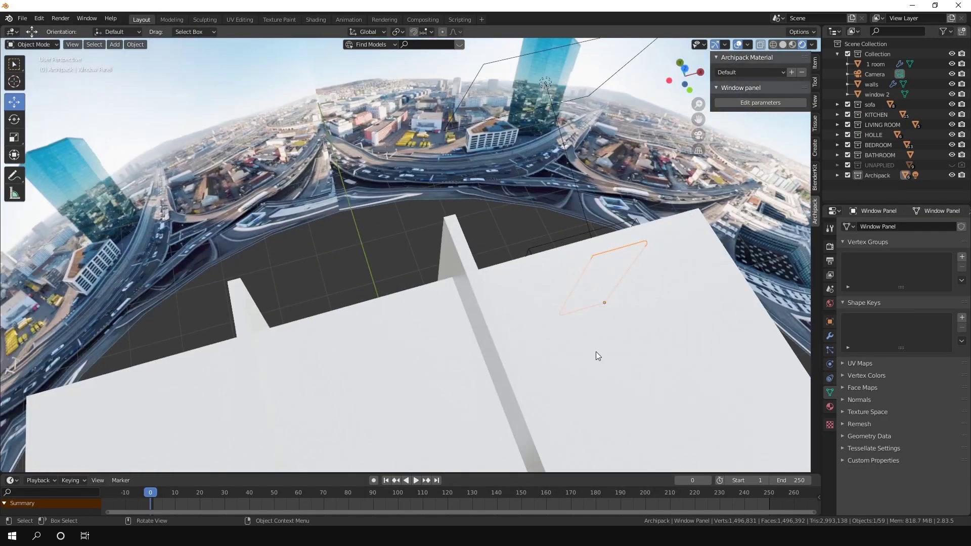
{"action": "scroll", "coordinate": [596, 351], "scroll_direction": "down", "scroll_amount": 4}
{"action": "scroll", "coordinate": [366, 217], "scroll_direction": "down", "scroll_amount": 3}
{"action": "scroll", "coordinate": [402, 343], "scroll_direction": "down", "scroll_amount": 4}
{"action": "scroll", "coordinate": [381, 333], "scroll_direction": "down", "scroll_amount": 4}
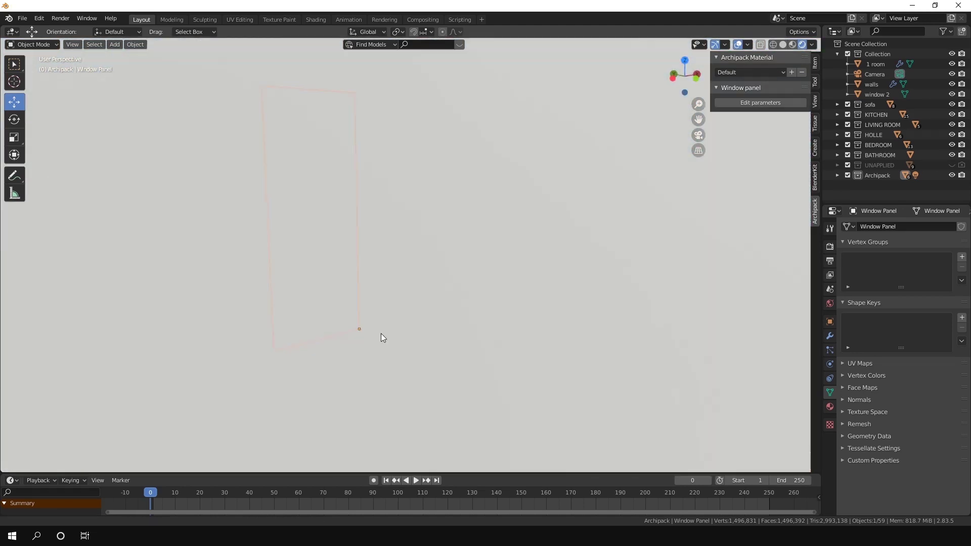
{"action": "scroll", "coordinate": [381, 327], "scroll_direction": "down", "scroll_amount": 3}
- Lock the camera to the view, frame the bed and window, and widen the focal length
{"action": "key", "text": "KP_0"}
{"action": "left_click", "coordinate": [814, 101]}
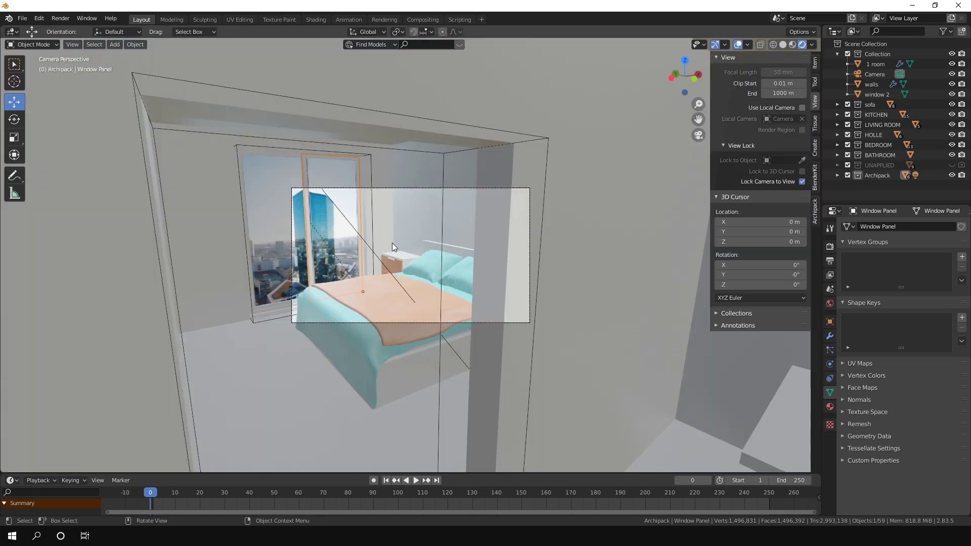
{"action": "mouse_move", "coordinate": [393, 243]}
{"action": "middle_mouse_down"}
{"action": "mouse_move", "coordinate": [474, 244]}
{"action": "mouse_move", "coordinate": [451, 245]}
{"action": "mouse_move", "coordinate": [441, 259]}
{"action": "mouse_move", "coordinate": [456, 277]}
{"action": "mouse_move", "coordinate": [485, 283]}
{"action": "middle_mouse_up"}
{"action": "left_click", "coordinate": [874, 74]}
{"action": "left_click_drag", "start_coordinate": [927, 275], "coordinate": [900, 274]}
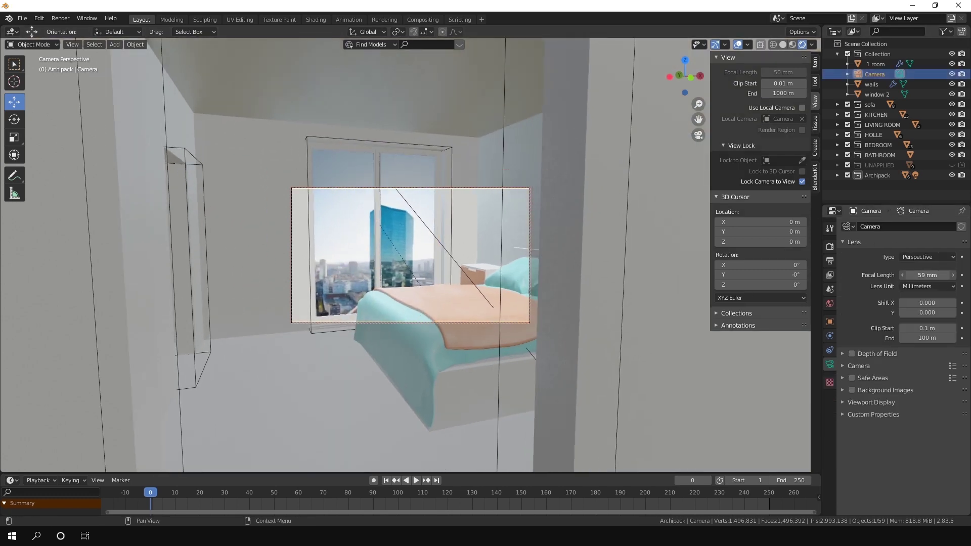
{"action": "scroll", "coordinate": [629, 292], "scroll_direction": "down", "scroll_amount": 4}
{"action": "scroll", "coordinate": [630, 293], "scroll_direction": "down", "scroll_amount": 1}
- Frame the window panel and light the viewport preview with the courtyard HDRI
{"action": "left_click", "coordinate": [407, 259]}
{"action": "key", "text": "KP_Decimal"}
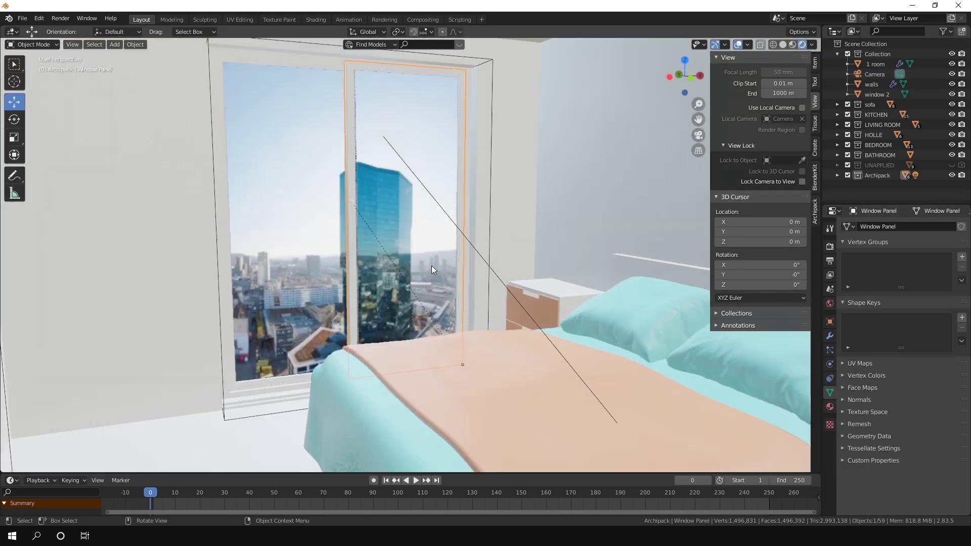
{"action": "left_click", "coordinate": [811, 44]}
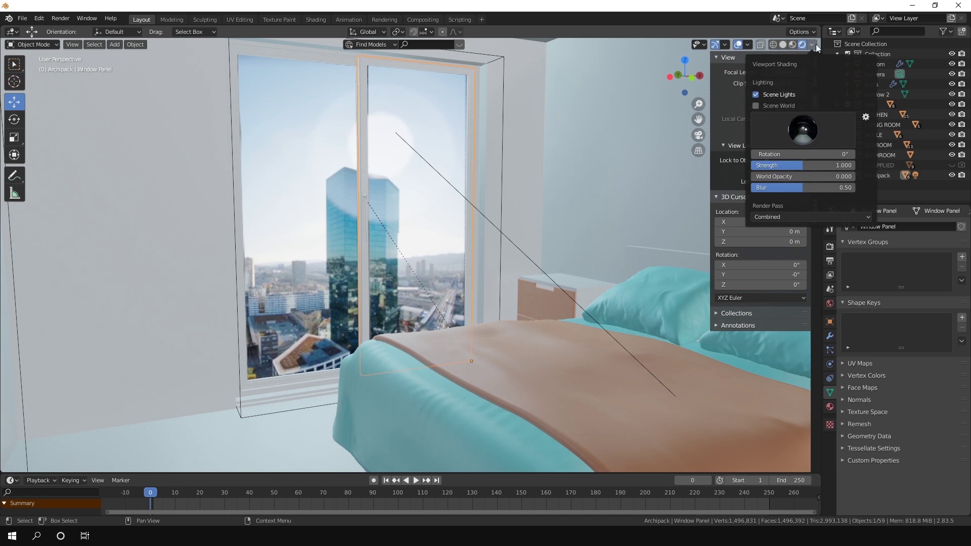
{"action": "left_click", "coordinate": [806, 135]}
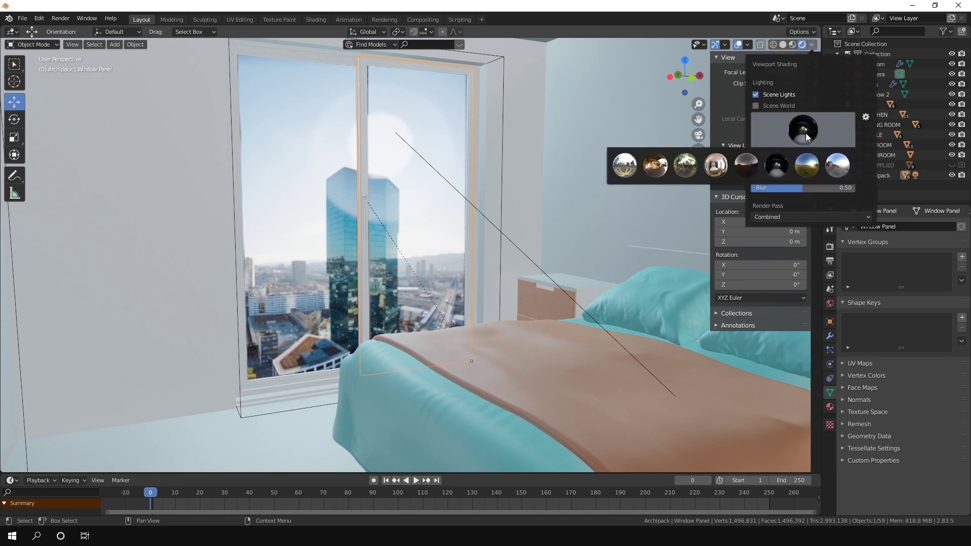
{"action": "left_click", "coordinate": [654, 172]}
{"action": "mouse_move", "coordinate": [406, 217]}
{"action": "middle_mouse_down"}
{"action": "mouse_move", "coordinate": [435, 231]}
{"action": "mouse_move", "coordinate": [341, 305]}
{"action": "mouse_move", "coordinate": [385, 254]}
{"action": "middle_mouse_up"}
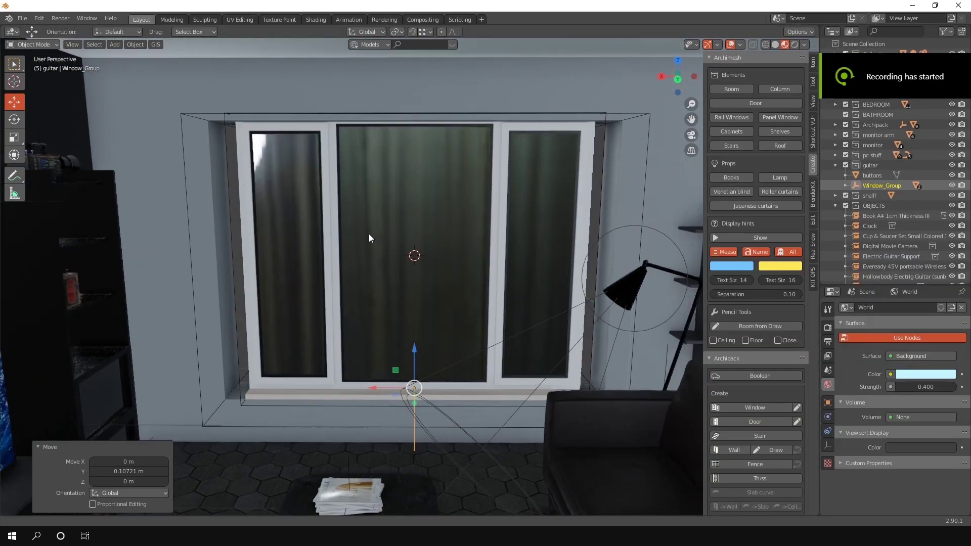
- Scale window 2 to 0.889 on X, stretch it slightly on Z, and raise it 0.018966 m
{"action": "left_click", "coordinate": [308, 205]}
{"action": "mouse_move", "coordinate": [366, 249]}
{"action": "left_mouse_down"}
{"action": "mouse_move", "coordinate": [357, 239]}
{"action": "mouse_move", "coordinate": [379, 208]}
{"action": "left_mouse_up"}
{"action": "scroll", "coordinate": [400, 247], "scroll_direction": "up", "scroll_amount": 2}
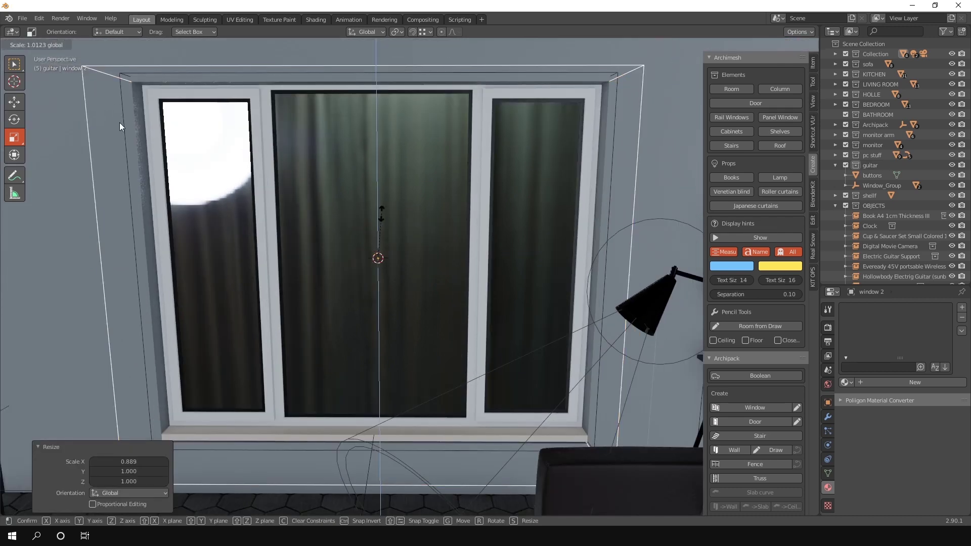
{"action": "key", "text": "shift+space"}
{"action": "key", "text": "g"}
{"action": "scroll", "coordinate": [395, 211], "scroll_direction": "up", "scroll_amount": 2}
{"action": "left_click_drag", "start_coordinate": [372, 152], "coordinate": [372, 147]}
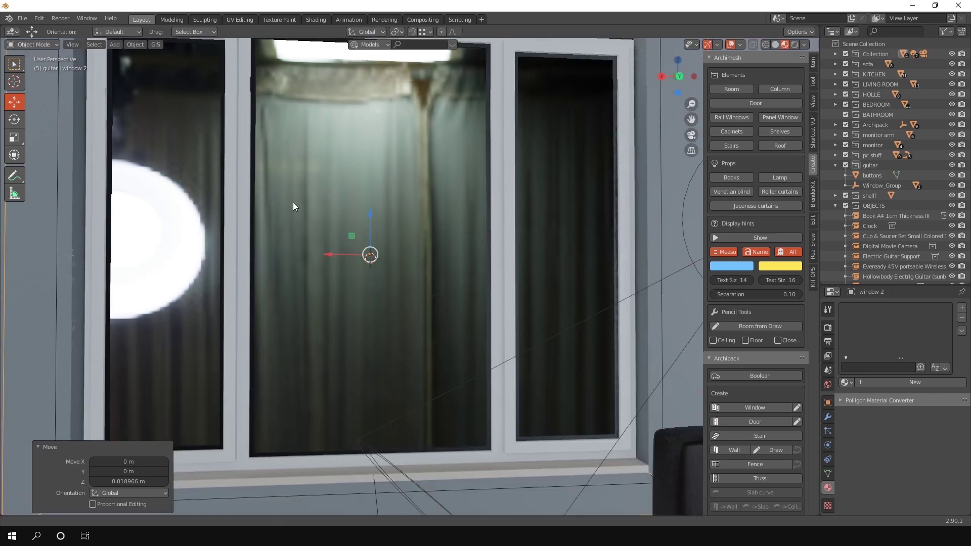
{"action": "mouse_move", "coordinate": [292, 202]}
{"action": "middle_mouse_down"}
{"action": "mouse_move", "coordinate": [530, 202]}
{"action": "mouse_move", "coordinate": [427, 262]}
{"action": "middle_mouse_up"}
{"action": "scroll", "coordinate": [428, 262], "scroll_direction": "down", "scroll_amount": 3}
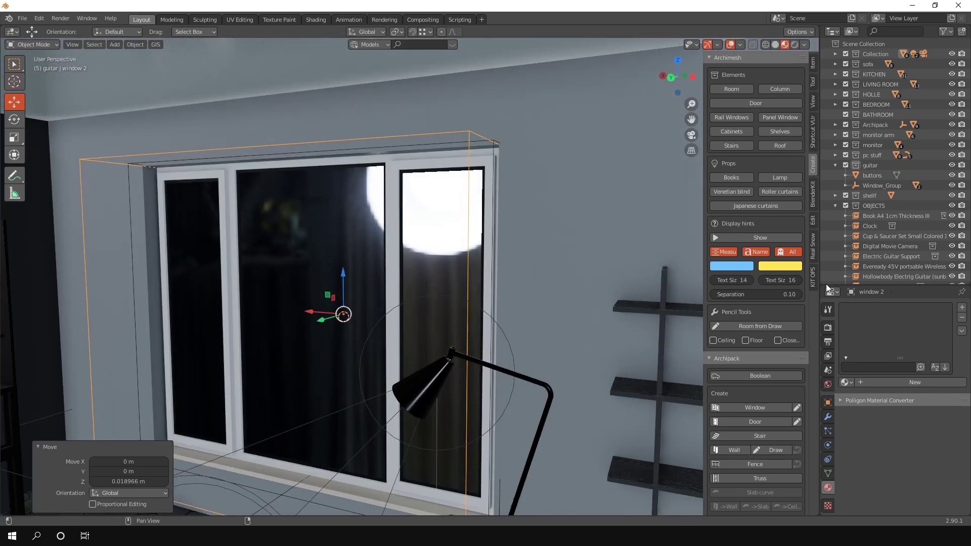
- Move buttons into the pc stuff collection and Window_Group into the Archipack collection
{"action": "left_click", "coordinate": [403, 181]}
{"action": "left_click", "coordinate": [873, 186]}
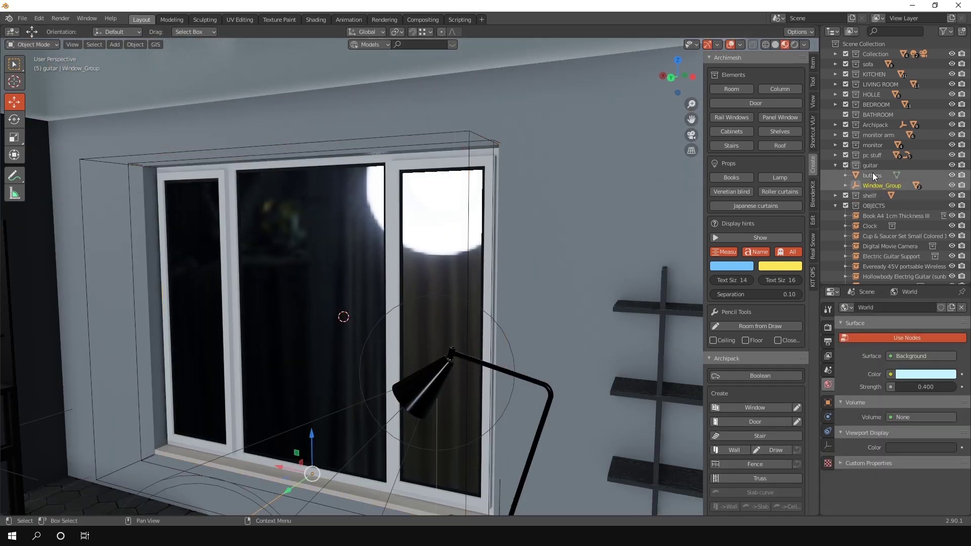
{"action": "left_click_drag", "start_coordinate": [872, 176], "coordinate": [877, 123]}
{"action": "left_click_drag", "start_coordinate": [871, 176], "coordinate": [875, 126]}
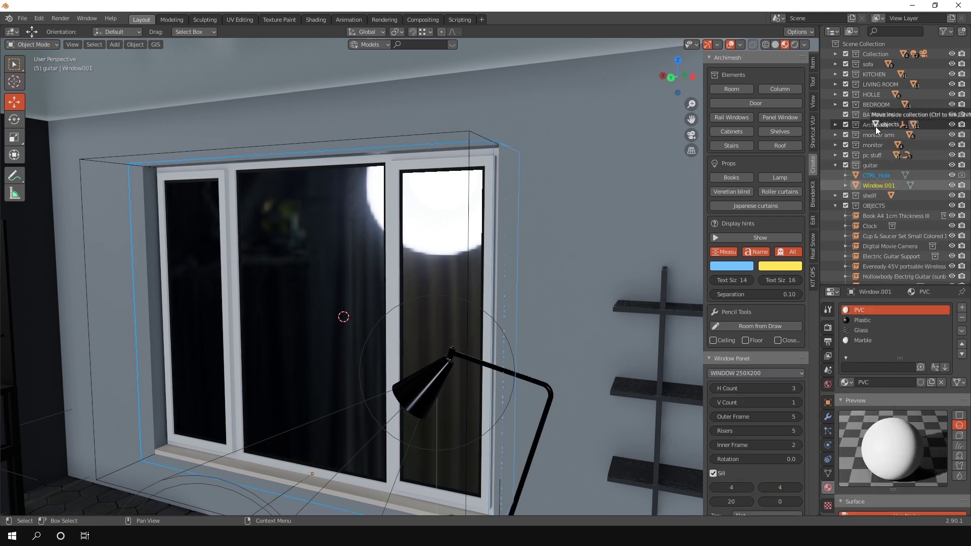
- Delete the empty guitar collection and expand the Archipack collection to select Window_Group
{"action": "left_click", "coordinate": [869, 166]}
{"action": "right_click", "coordinate": [869, 165]}
{"action": "left_click", "coordinate": [839, 142]}
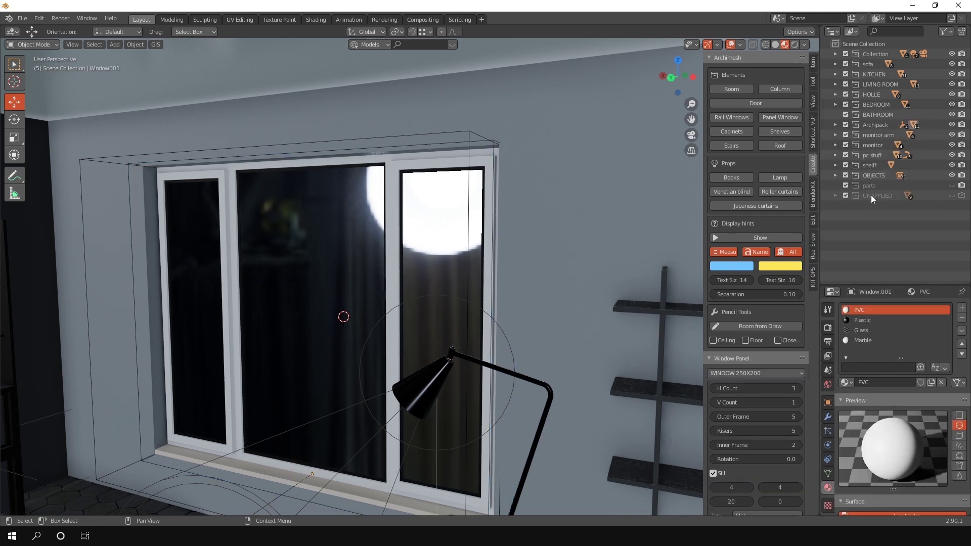
{"action": "left_click", "coordinate": [418, 199]}
{"action": "left_click", "coordinate": [835, 125]}
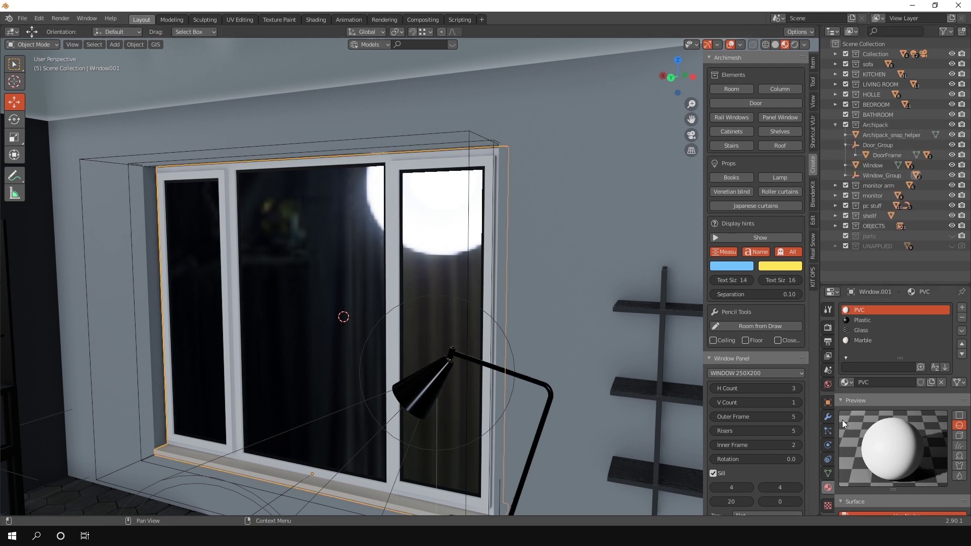
{"action": "left_click_drag", "start_coordinate": [824, 279], "coordinate": [852, 278]}
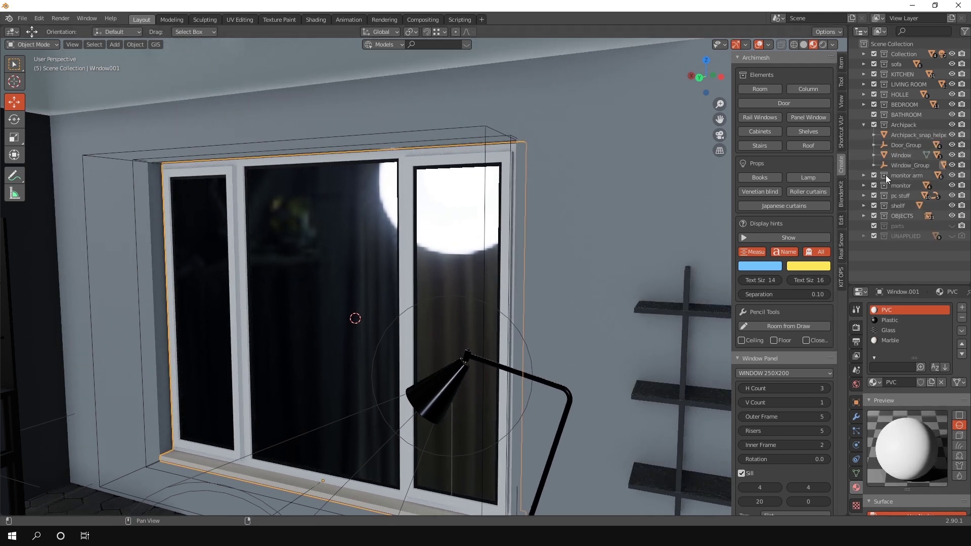
{"action": "left_click", "coordinate": [886, 167]}
- Darken Window.001's PVC frame to 0.180, assign Window_glass to the glass slot, and set Metallic 0.187
{"action": "left_click", "coordinate": [440, 167]}
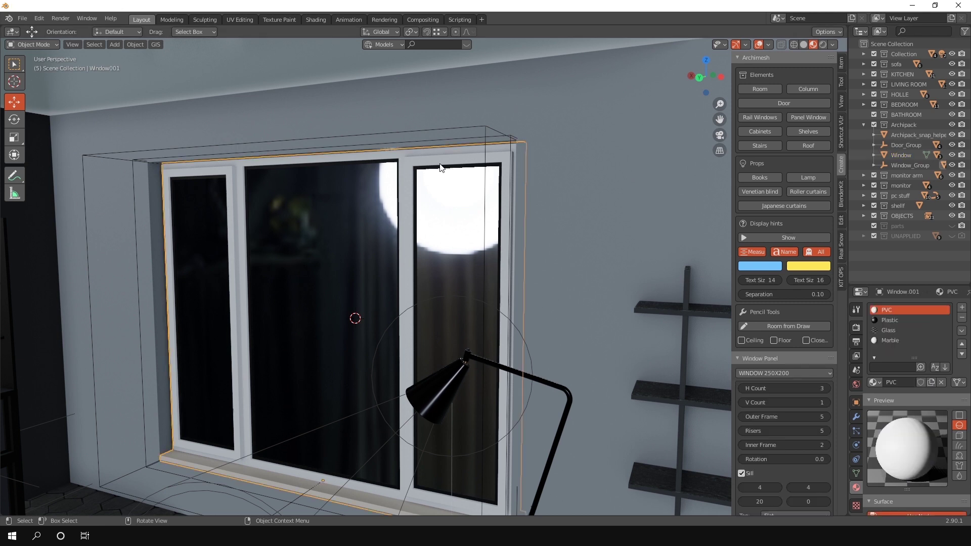
{"action": "left_click", "coordinate": [900, 310]}
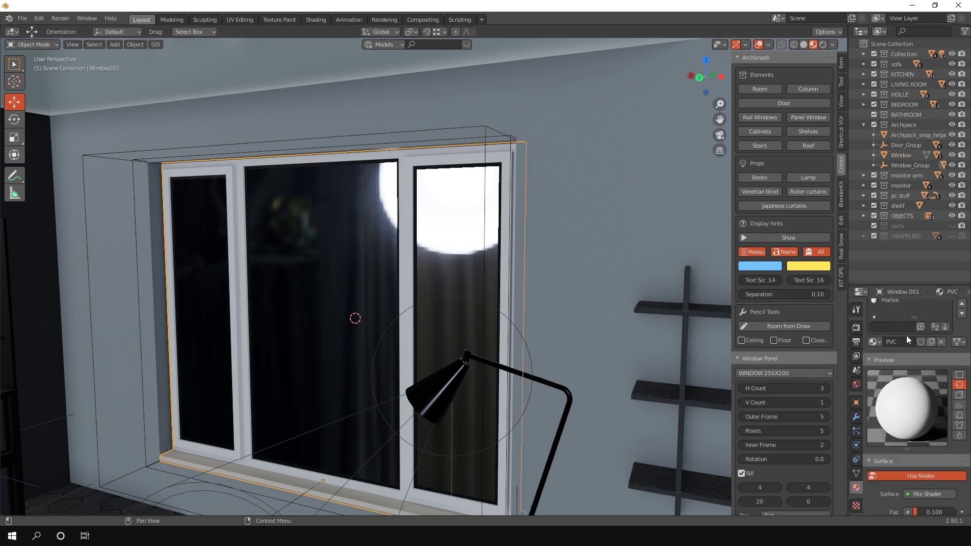
{"action": "scroll", "coordinate": [915, 394], "scroll_direction": "down", "scroll_amount": 3}
{"action": "scroll", "coordinate": [925, 439], "scroll_direction": "down", "scroll_amount": 2}
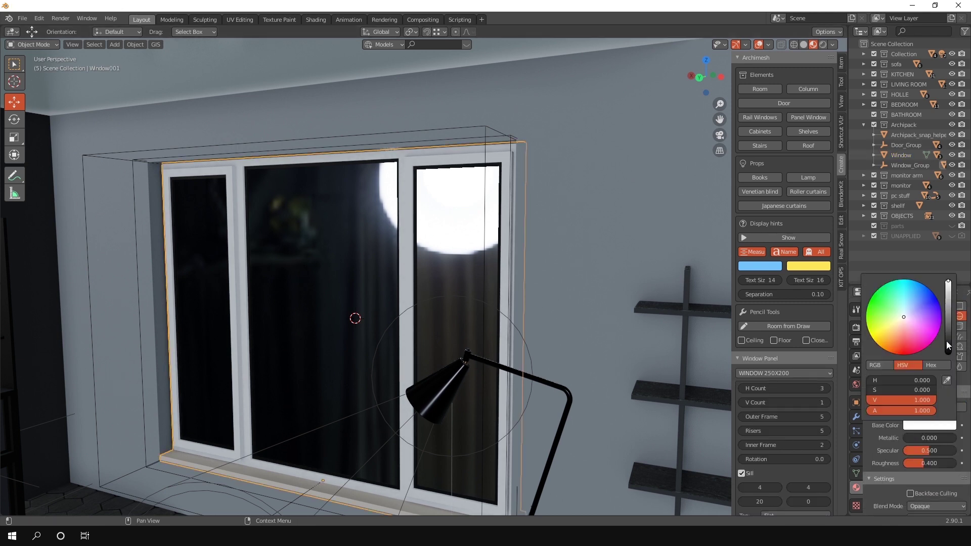
{"action": "left_click", "coordinate": [947, 343]}
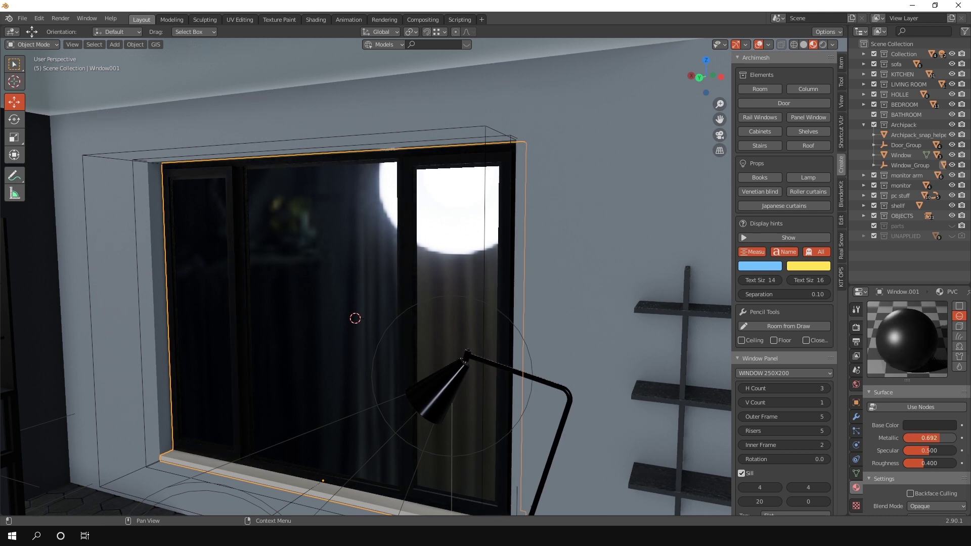
{"action": "scroll", "coordinate": [907, 408], "scroll_direction": "up", "scroll_amount": 5}
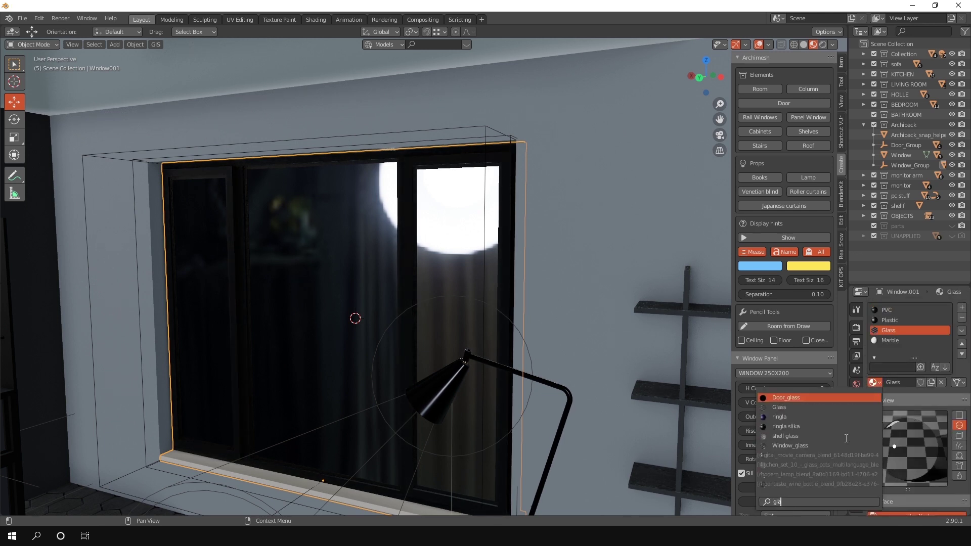
{"action": "left_click", "coordinate": [808, 447]}
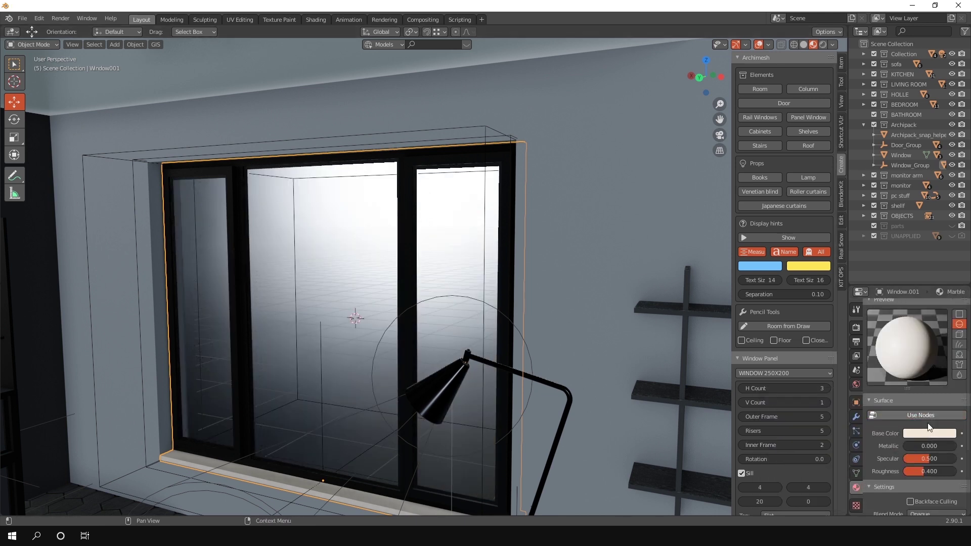
{"action": "left_click_drag", "start_coordinate": [925, 446], "coordinate": [936, 446]}
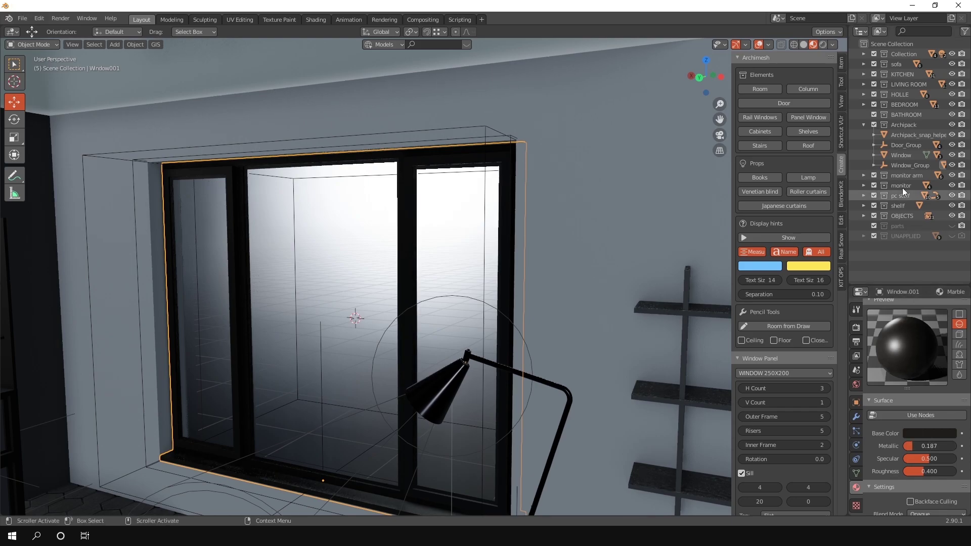
- Unhide Area, Area.001 and Cylinder, then orbit to inspect the frosted black-framed window
{"action": "key", "text": "alt+h"}
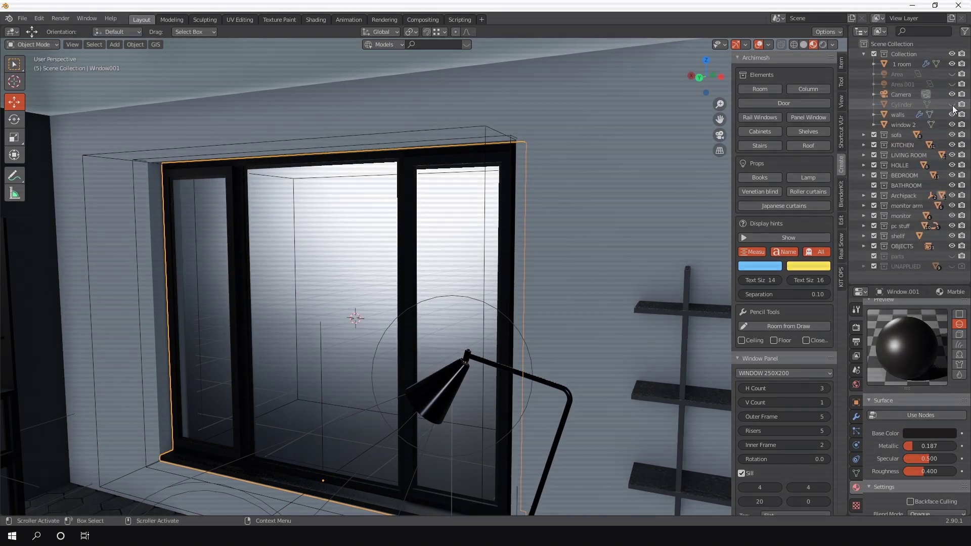
{"action": "middle_click_drag", "start_coordinate": [445, 223], "coordinate": [462, 204]}
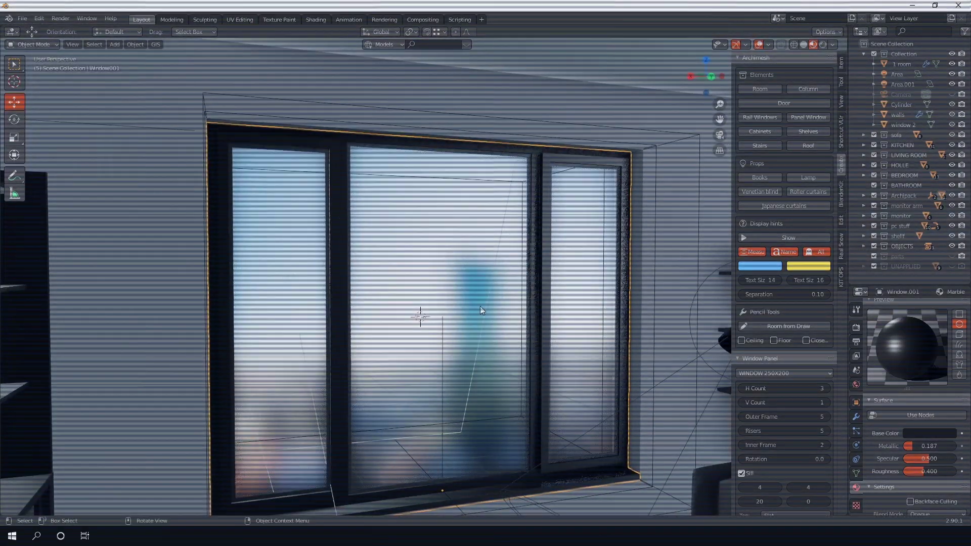